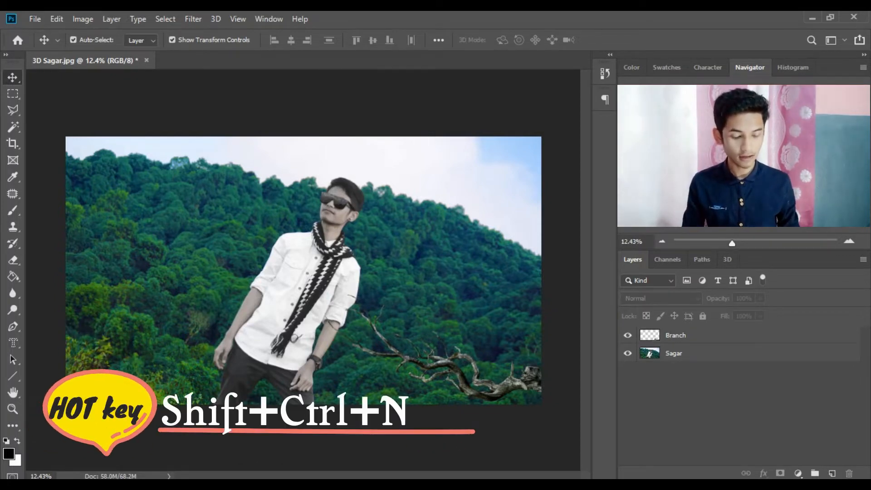
- Add a new empty layer above the Branch layer
{"action": "key", "text": "ctrl+shift+n"}
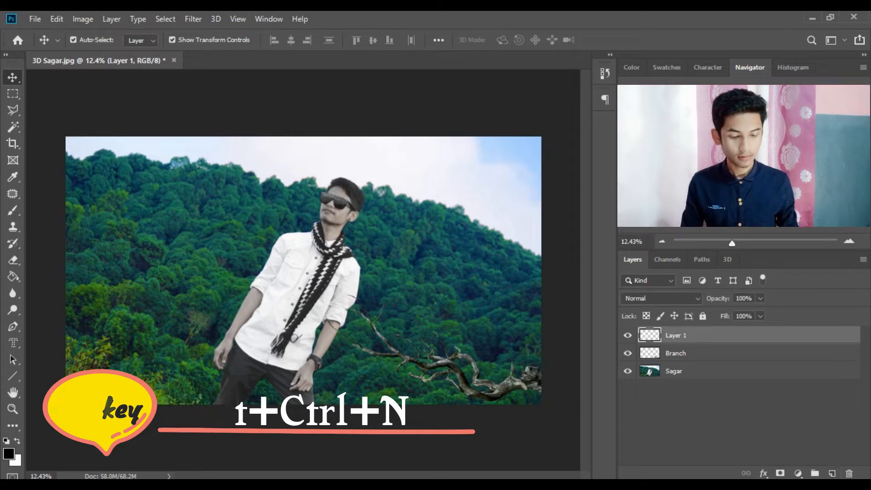
{"action": "double_click", "coordinate": [676, 336]}
{"action": "key", "text": "BackSpace"}
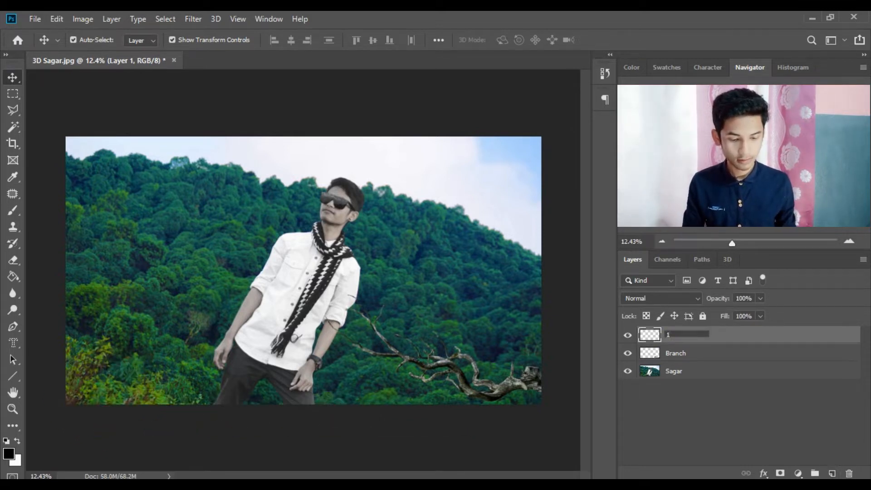
{"action": "key", "text": "Return"}
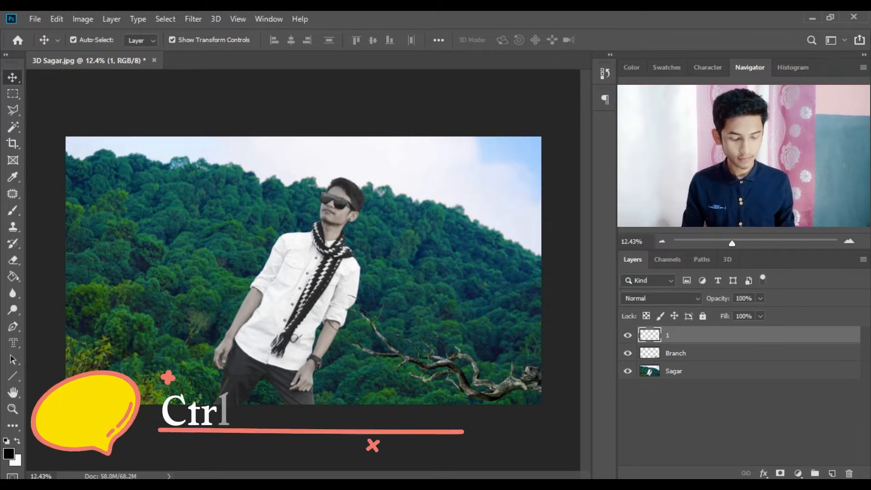
- Put the new layer into a group named Depth
{"action": "key", "text": "ctrl+g"}
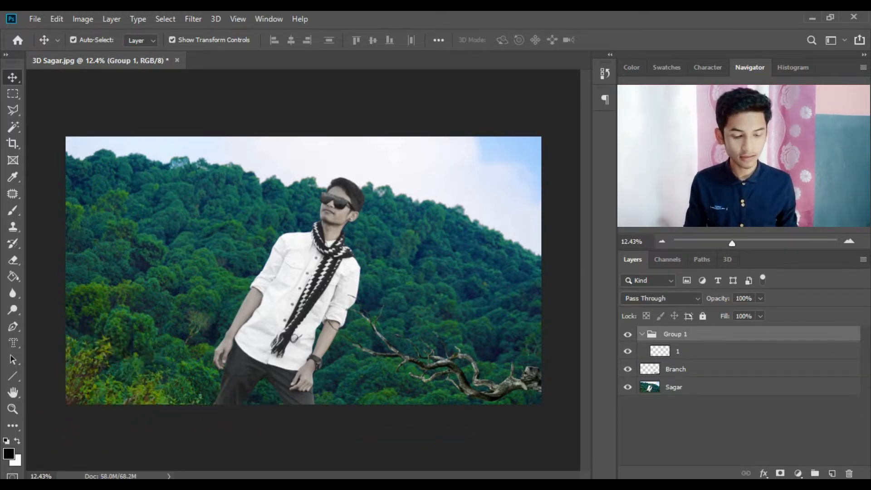
{"action": "double_click", "coordinate": [676, 334]}
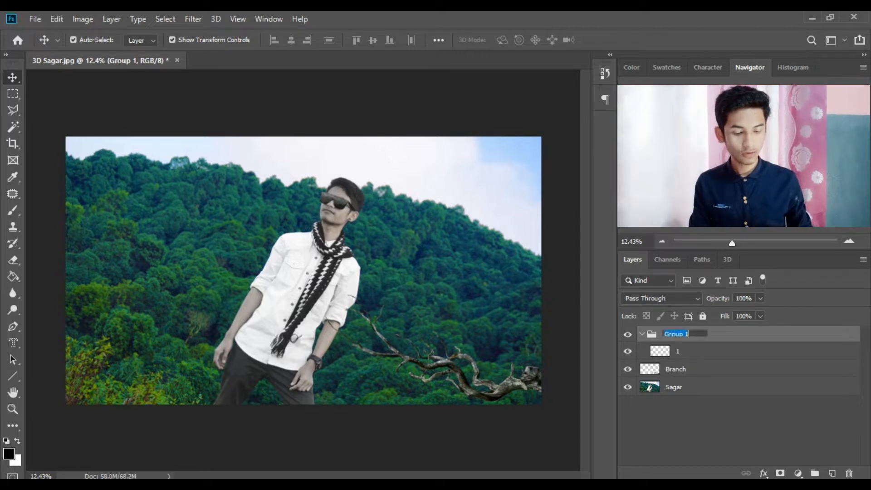
{"action": "type", "text": "Decth"}
{"action": "key", "text": "Return"}
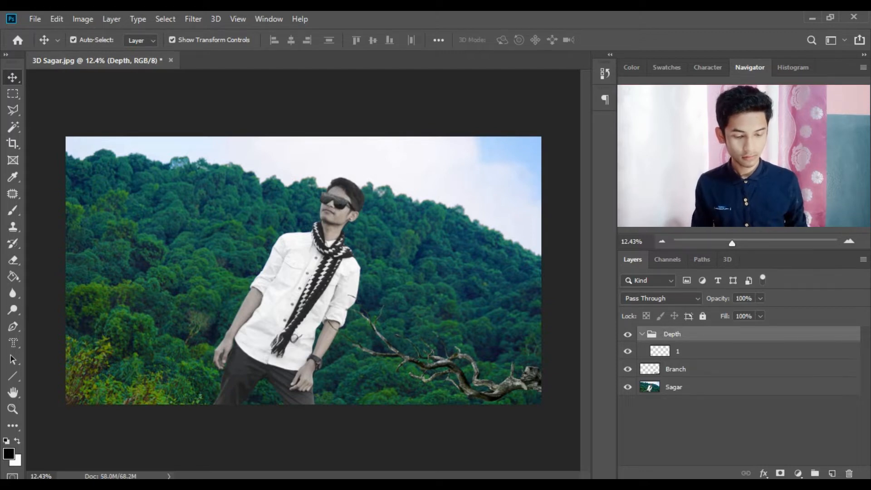
- Rename the layer inside the Depth group to Sky
{"action": "double_click", "coordinate": [678, 352]}
{"action": "key", "text": "BackSpace"}
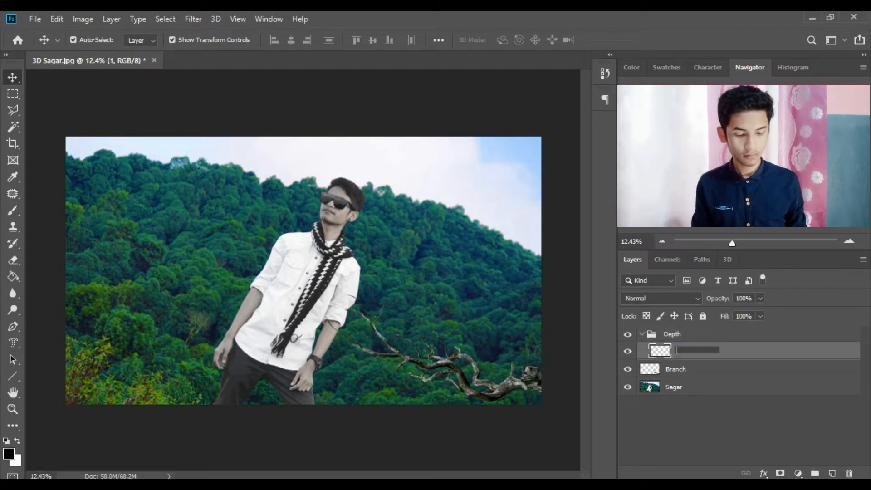
{"action": "type", "text": "Sky"}
{"action": "key", "text": "Return"}
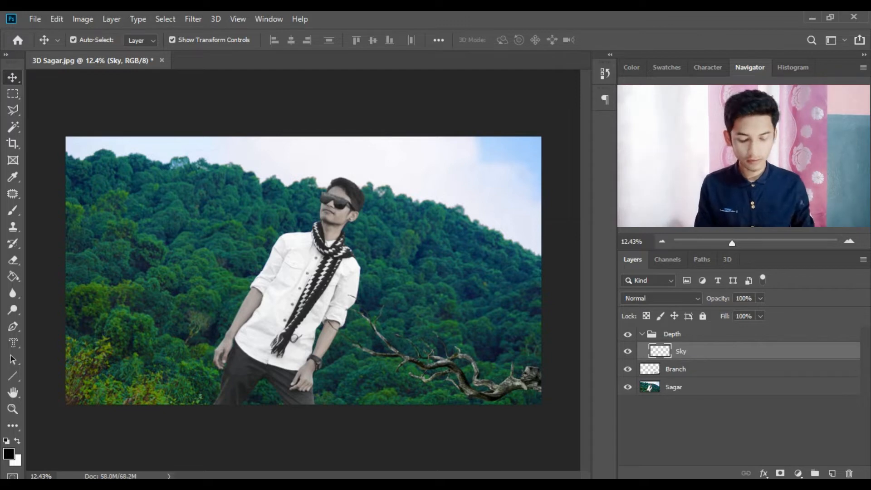
{"action": "key", "text": "p"}
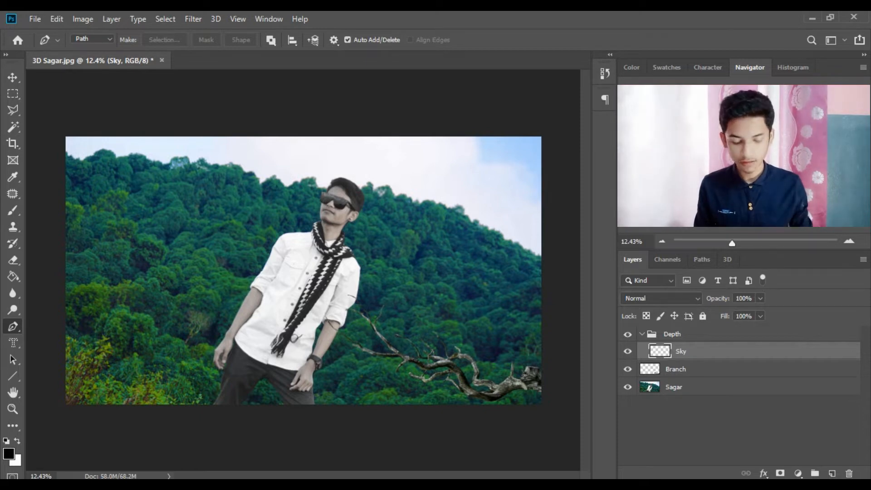
- Zoom in and trace the left stretch of the treeline with Pen anchor points
{"action": "scroll", "coordinate": [134, 188], "scroll_direction": "up", "scroll_amount": 6}
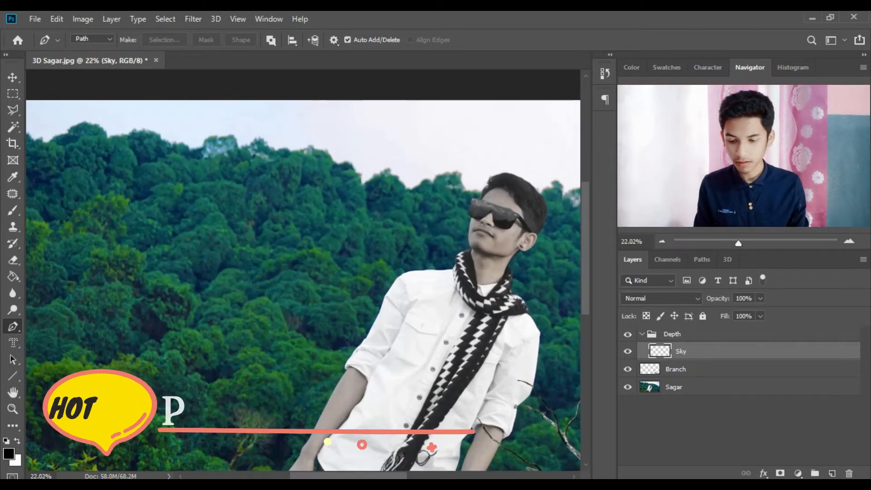
{"action": "left_click_drag", "start_coordinate": [134, 189], "coordinate": [221, 227]}
{"action": "left_click_drag", "start_coordinate": [441, 444], "coordinate": [470, 452]}
{"action": "left_click", "coordinate": [133, 169]}
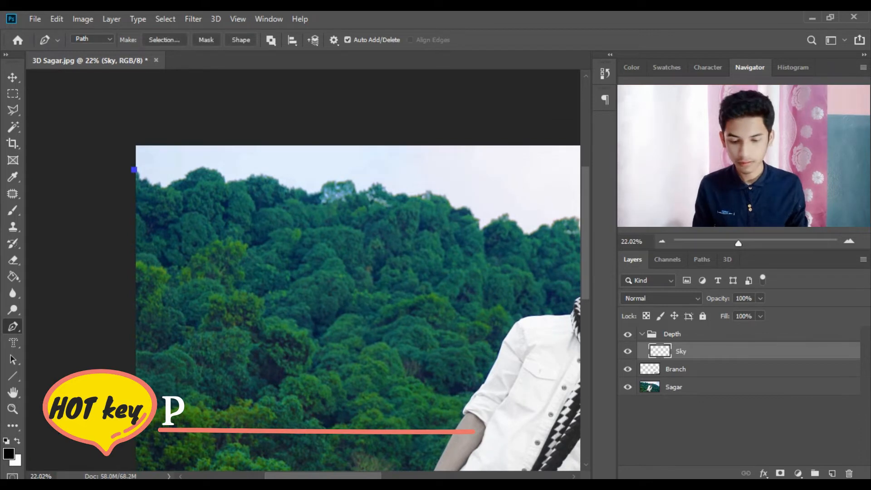
{"action": "left_click", "coordinate": [143, 179]}
{"action": "left_click", "coordinate": [158, 187]}
{"action": "left_click", "coordinate": [170, 184]}
{"action": "left_click", "coordinate": [181, 178]}
{"action": "left_click", "coordinate": [188, 172]}
{"action": "left_click", "coordinate": [200, 168]}
{"action": "left_click", "coordinate": [214, 169]}
{"action": "left_click", "coordinate": [226, 180]}
{"action": "left_click", "coordinate": [243, 177]}
{"action": "left_click", "coordinate": [259, 174]}
{"action": "left_click", "coordinate": [278, 181]}
{"action": "left_click", "coordinate": [293, 189]}
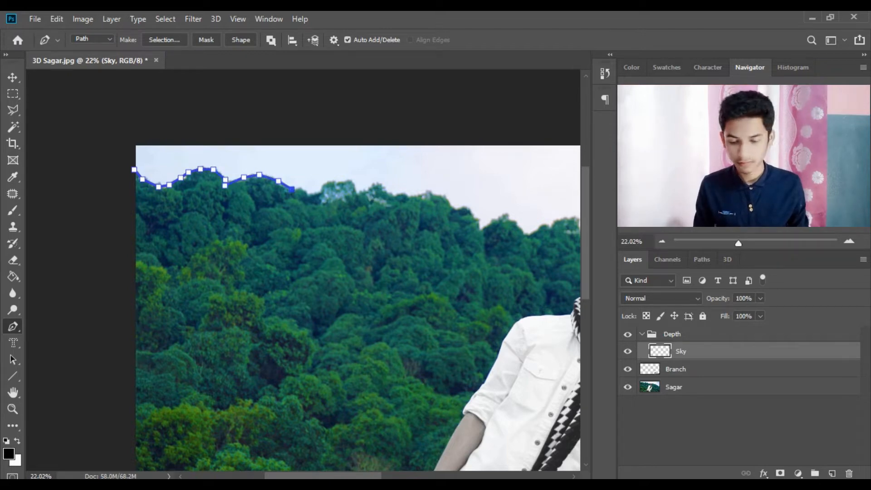
{"action": "left_click", "coordinate": [312, 192]}
{"action": "left_click", "coordinate": [327, 185]}
{"action": "left_click", "coordinate": [346, 180]}
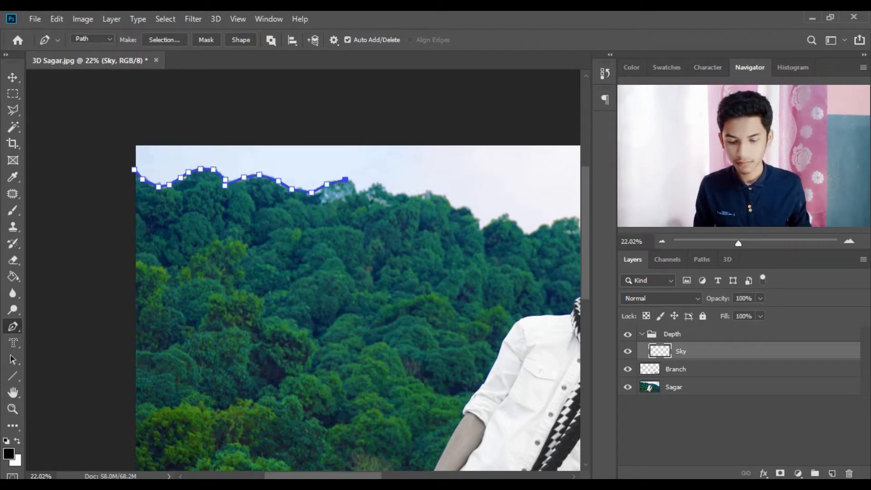
{"action": "left_click", "coordinate": [357, 187]}
{"action": "left_click", "coordinate": [360, 196]}
{"action": "left_click", "coordinate": [382, 186]}
- Continue the path along the treeline behind the man's head toward the right edge
{"action": "left_click_drag", "start_coordinate": [383, 186], "coordinate": [114, 181]}
{"action": "left_click", "coordinate": [124, 189]}
{"action": "left_click", "coordinate": [148, 185]}
{"action": "left_click", "coordinate": [162, 188]}
{"action": "left_click", "coordinate": [184, 197]}
{"action": "left_click", "coordinate": [198, 208]}
{"action": "left_click", "coordinate": [214, 219]}
{"action": "left_click", "coordinate": [230, 214]}
{"action": "left_click", "coordinate": [249, 214]}
{"action": "left_click", "coordinate": [260, 230]}
{"action": "left_click", "coordinate": [281, 217]}
{"action": "left_click", "coordinate": [305, 212]}
{"action": "left_click", "coordinate": [338, 223]}
{"action": "left_click", "coordinate": [365, 214]}
{"action": "left_click", "coordinate": [389, 230]}
{"action": "left_click", "coordinate": [415, 227]}
{"action": "left_click", "coordinate": [451, 242]}
{"action": "left_click", "coordinate": [494, 259]}
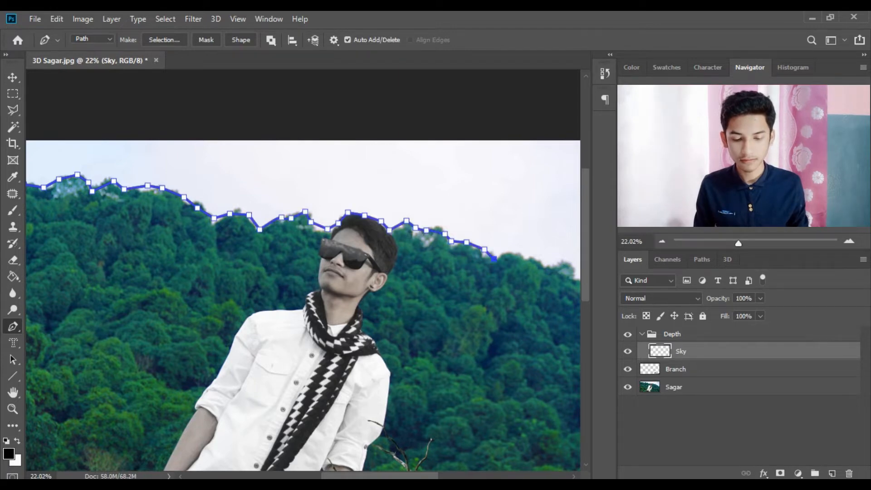
- Close the path around the sky outside the photo and choose Make Selection
{"action": "left_click_drag", "start_coordinate": [495, 259], "coordinate": [210, 253]}
{"action": "left_click", "coordinate": [246, 253]}
{"action": "left_click", "coordinate": [306, 284]}
{"action": "left_click", "coordinate": [375, 322]}
{"action": "left_click", "coordinate": [428, 343]}
{"action": "scroll", "coordinate": [429, 313], "scroll_direction": "down", "scroll_amount": 5}
{"action": "left_click", "coordinate": [544, 210]}
{"action": "left_click", "coordinate": [116, 109]}
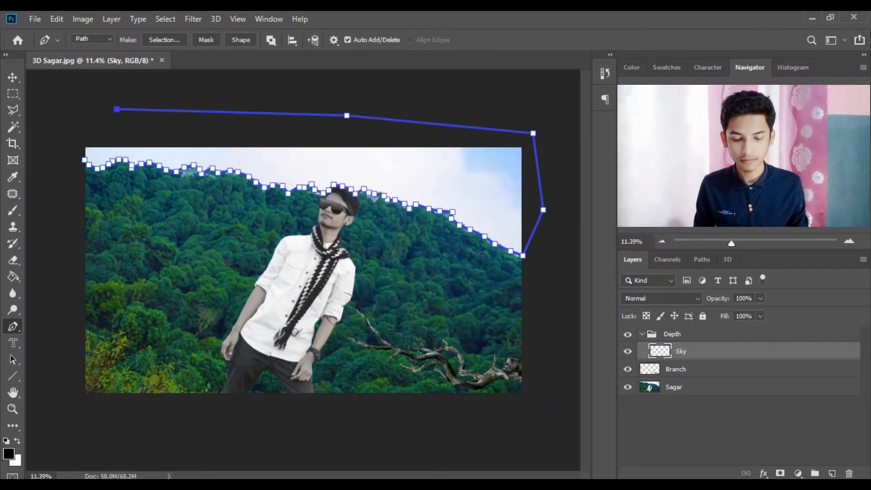
{"action": "left_click", "coordinate": [45, 133]}
{"action": "left_click", "coordinate": [84, 160]}
{"action": "right_click", "coordinate": [203, 157]}
{"action": "left_click", "coordinate": [253, 207]}
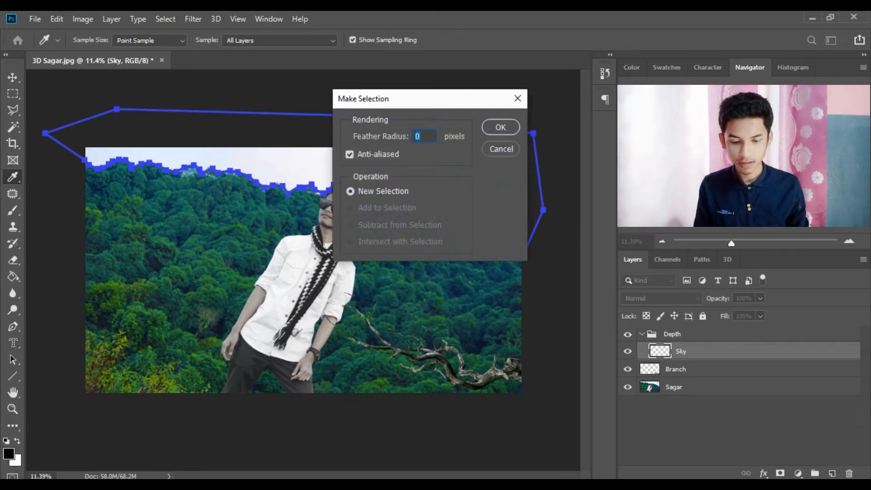
- Convert the sky path to a selection with 0 feather and fill it with black
{"action": "key", "text": "Return"}
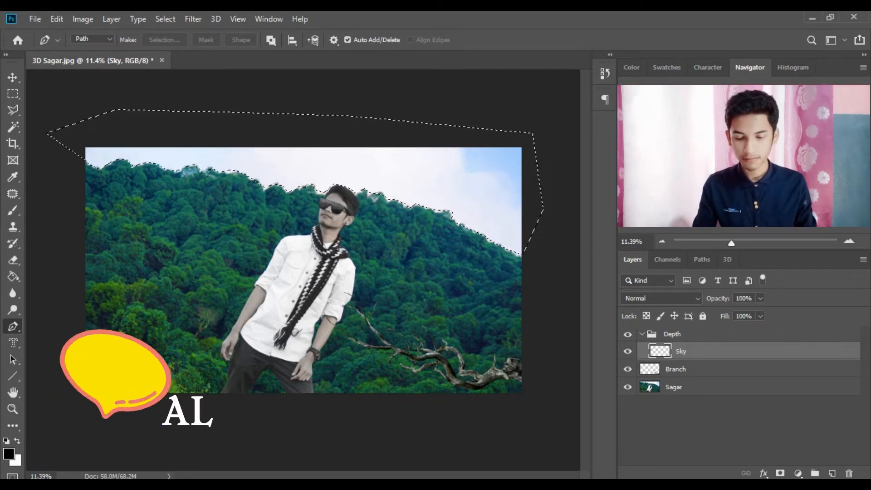
{"action": "key", "text": "alt+BackSpace"}
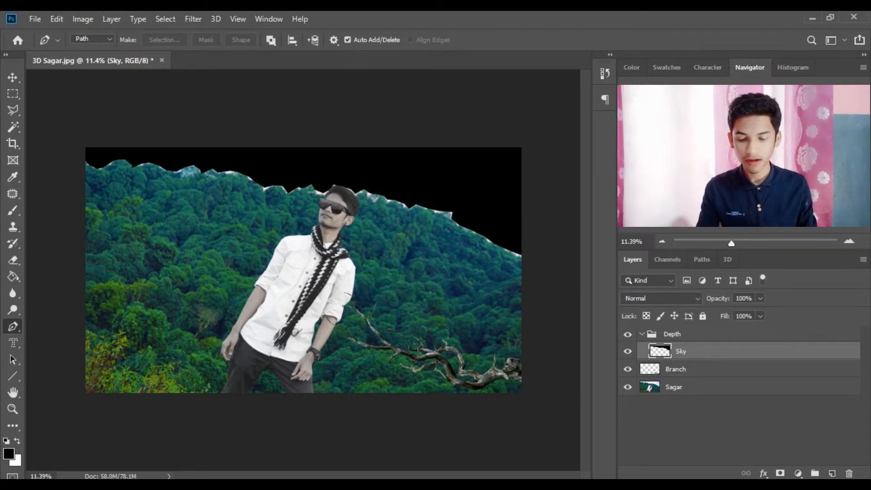
- Add a new empty layer above Sky named Forest
{"action": "key", "text": "ctrl+shift+alt+n"}
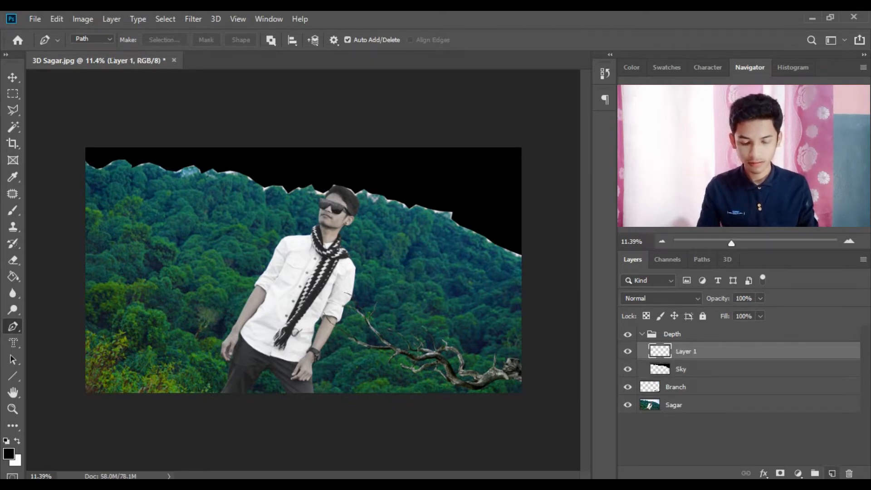
{"action": "double_click", "coordinate": [686, 351]}
{"action": "key", "text": "BackSpace"}
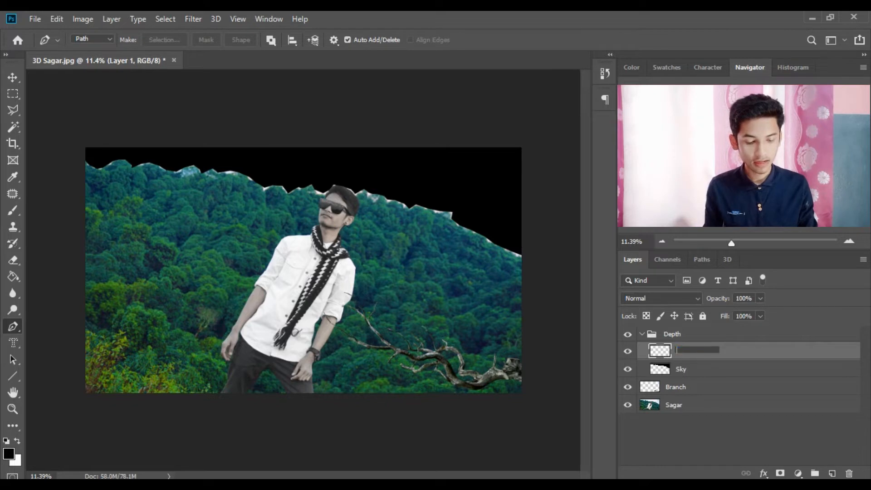
{"action": "type", "text": "Forest"}
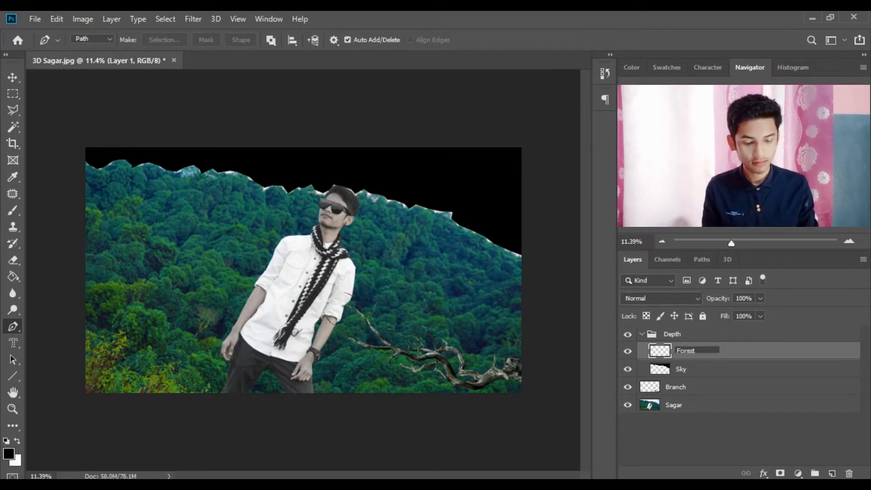
{"action": "key", "text": "Return"}
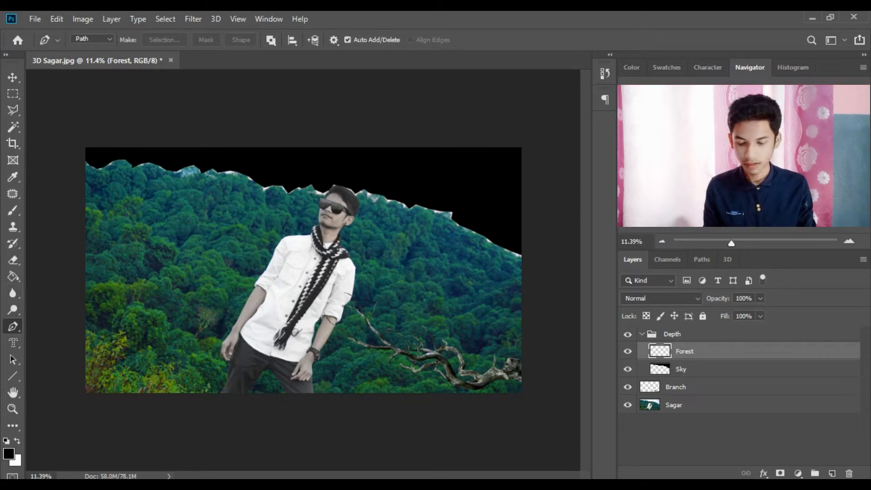
- Draw a black-to-white linear gradient from top to bottom on the Forest layer
{"action": "key", "text": "g"}
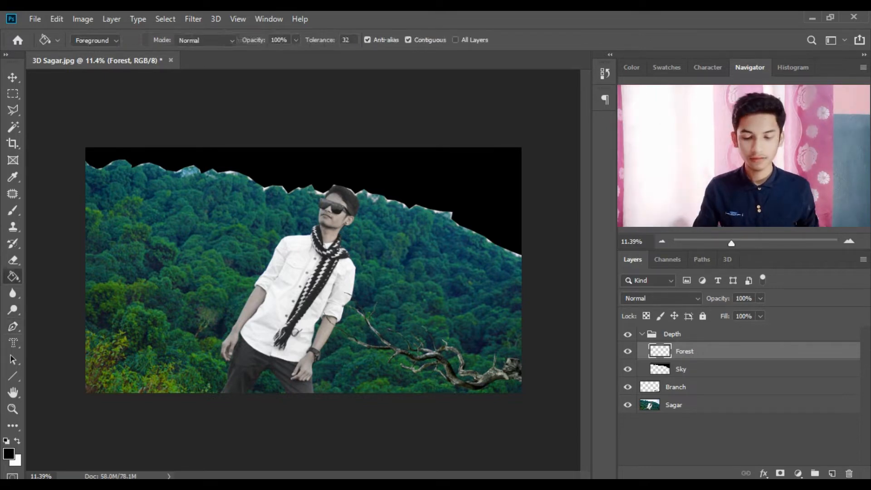
{"action": "right_click", "coordinate": [12, 277]}
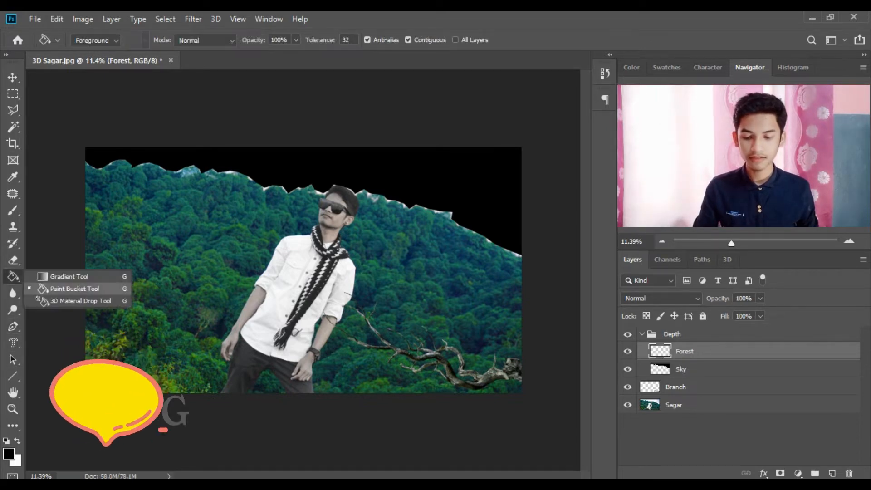
{"action": "left_click", "coordinate": [68, 277]}
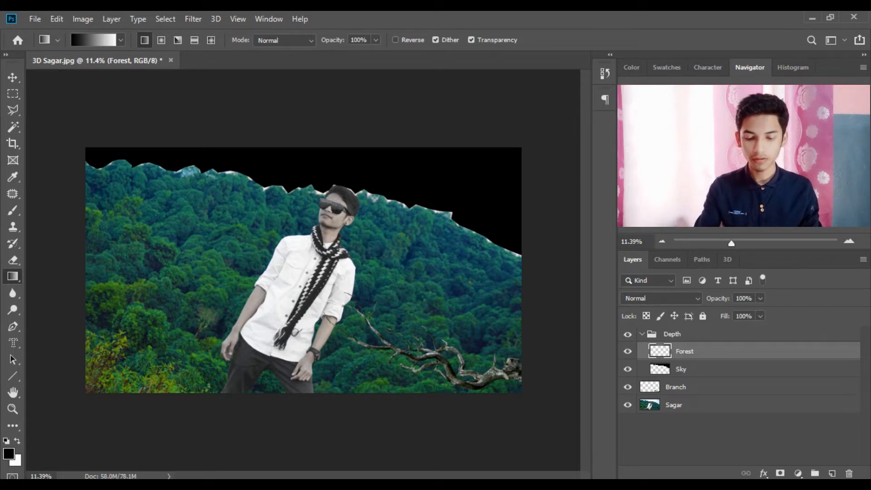
{"action": "left_click_drag", "start_coordinate": [290, 175], "coordinate": [294, 407]}
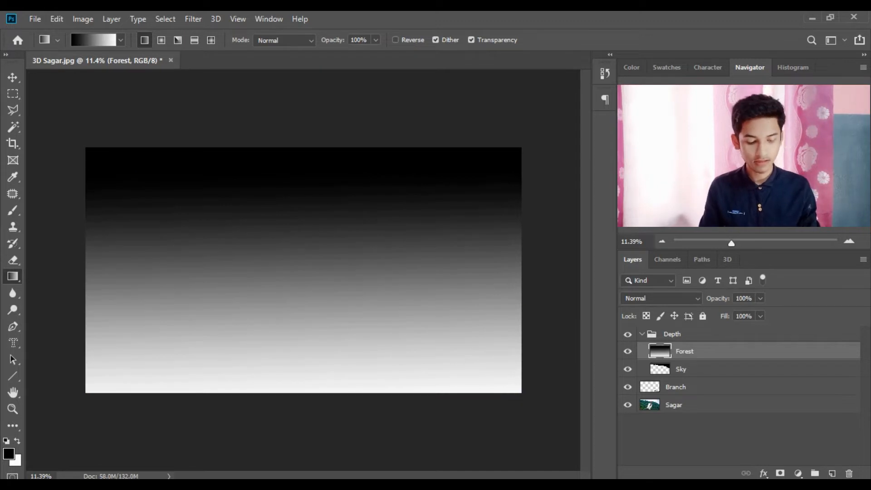
{"action": "scroll", "coordinate": [221, 257], "scroll_direction": "up", "scroll_amount": 3}
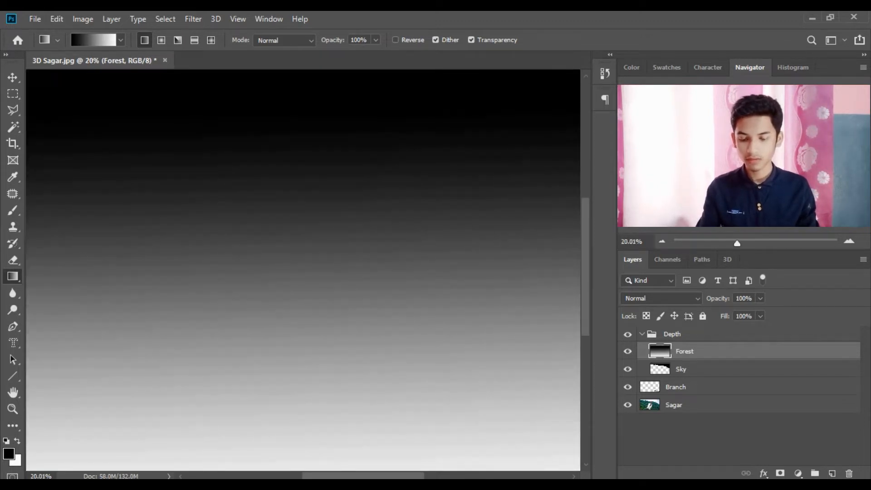
{"action": "scroll", "coordinate": [220, 257], "scroll_direction": "down", "scroll_amount": 3}
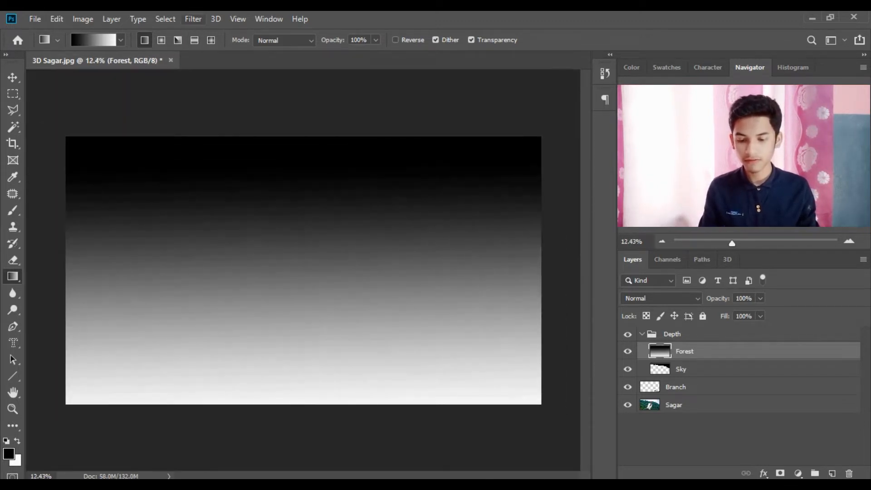
{"action": "left_click", "coordinate": [193, 19]}
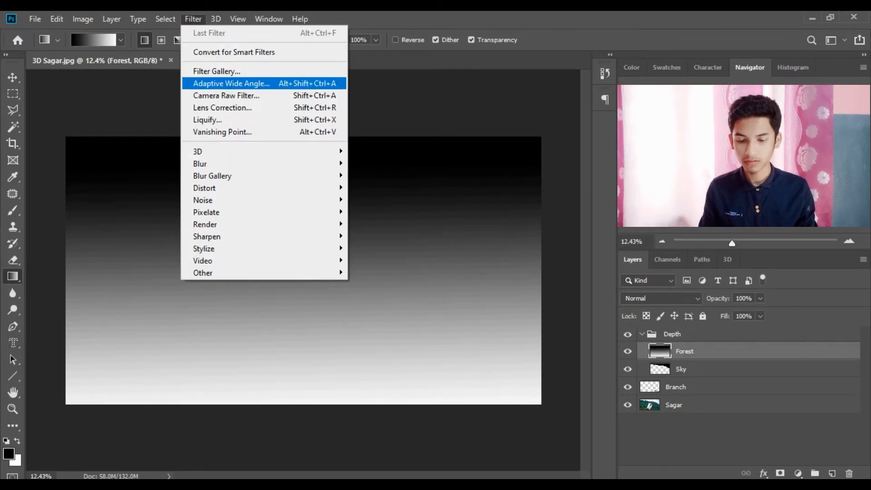
- Apply a Gaussian Blur of radius 8.4 to the Forest gradient, then move Forest below Sky
{"action": "mouse_move", "coordinate": [218, 163]}
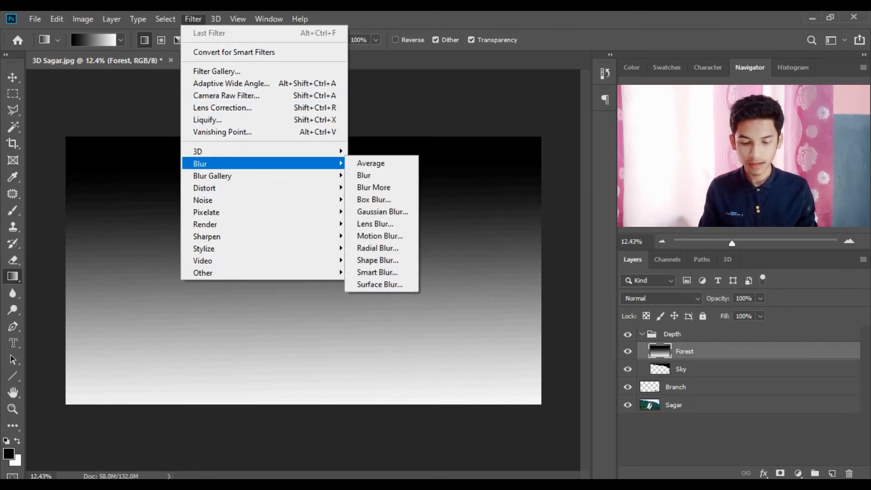
{"action": "left_click", "coordinate": [383, 211]}
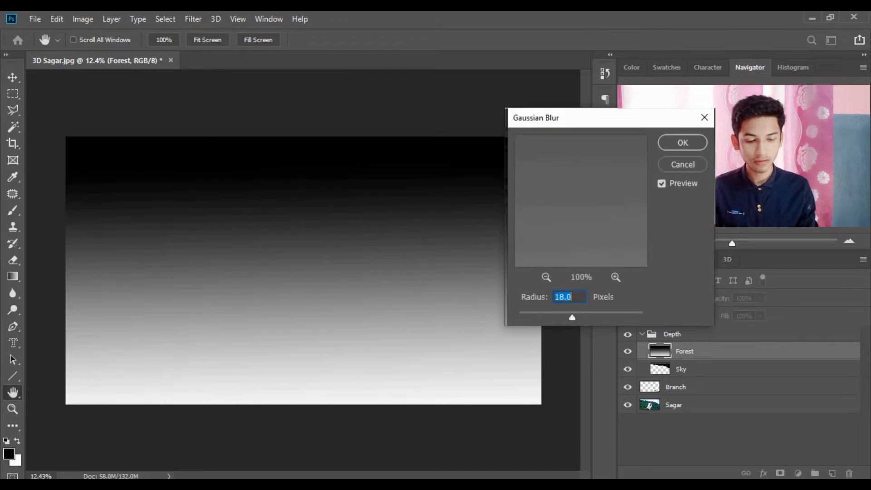
{"action": "type", "text": "8.4"}
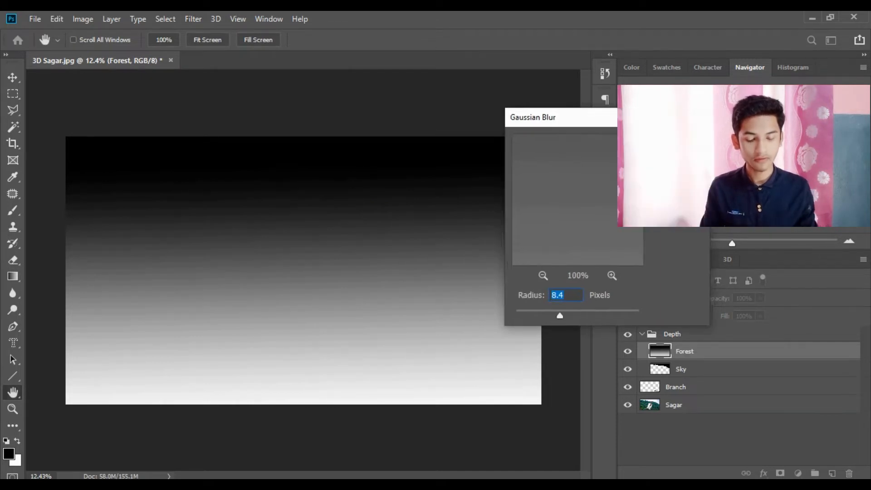
{"action": "key", "text": "Return"}
{"action": "key", "text": "g"}
{"action": "left_click_drag", "start_coordinate": [685, 352], "coordinate": [683, 377]}
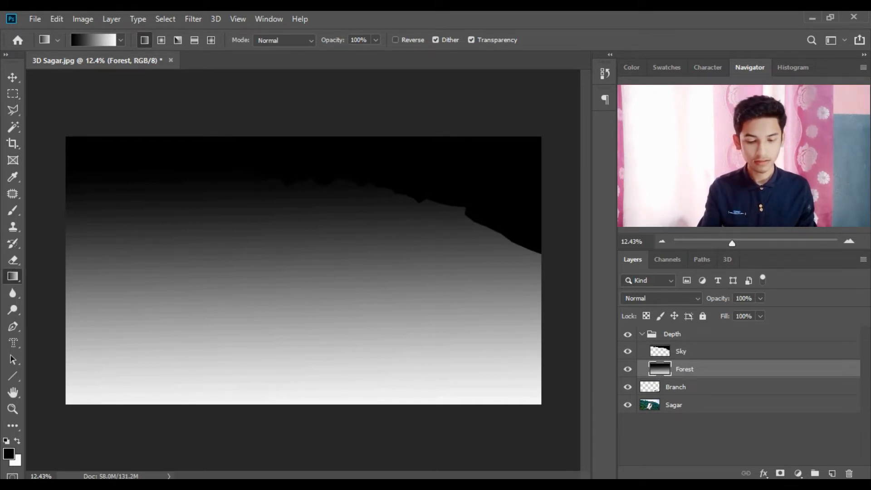
- Hide the Depth group and add a new empty layer at the top of it
{"action": "left_click", "coordinate": [628, 334]}
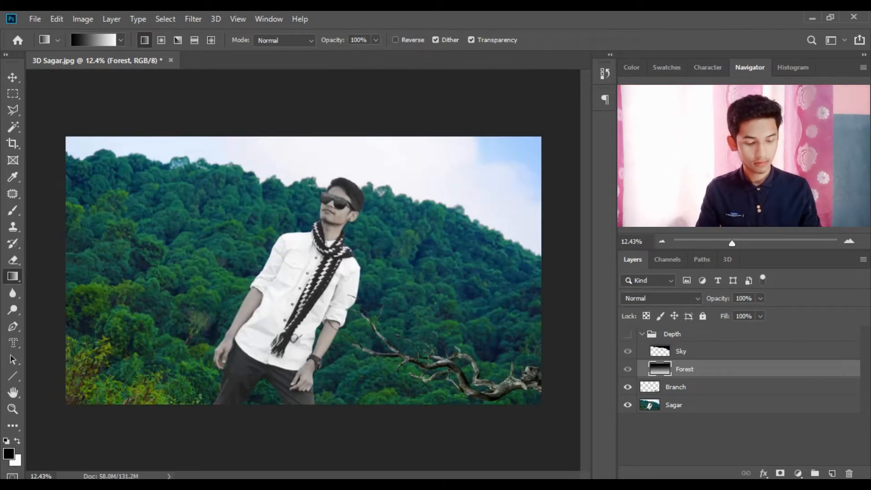
{"action": "left_click", "coordinate": [832, 474]}
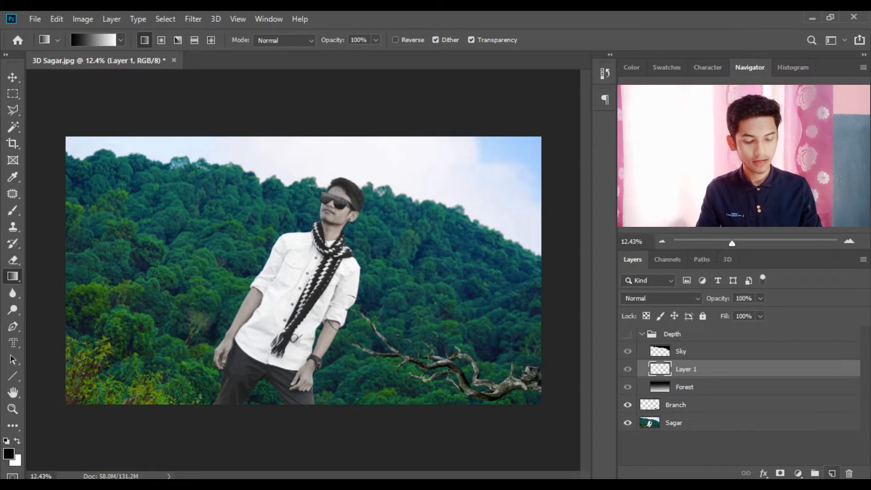
{"action": "left_click_drag", "start_coordinate": [686, 369], "coordinate": [685, 351]}
- Rename the new layer with the man's name
{"action": "double_click", "coordinate": [686, 351]}
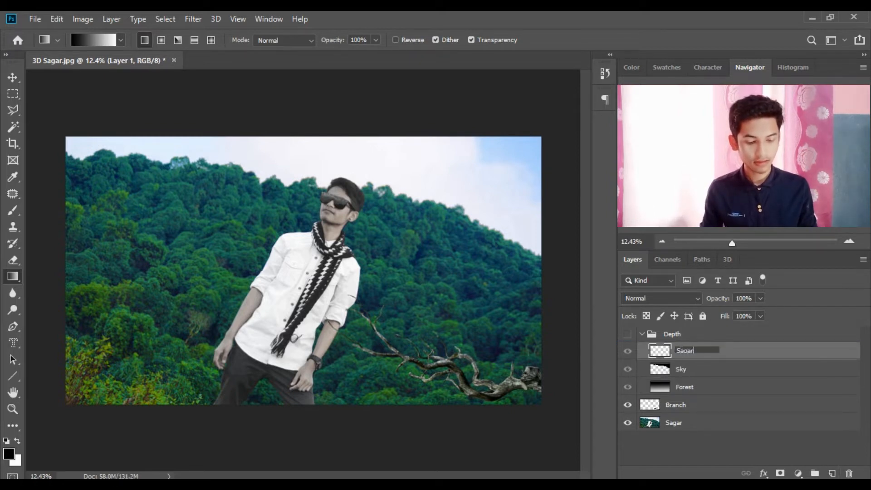
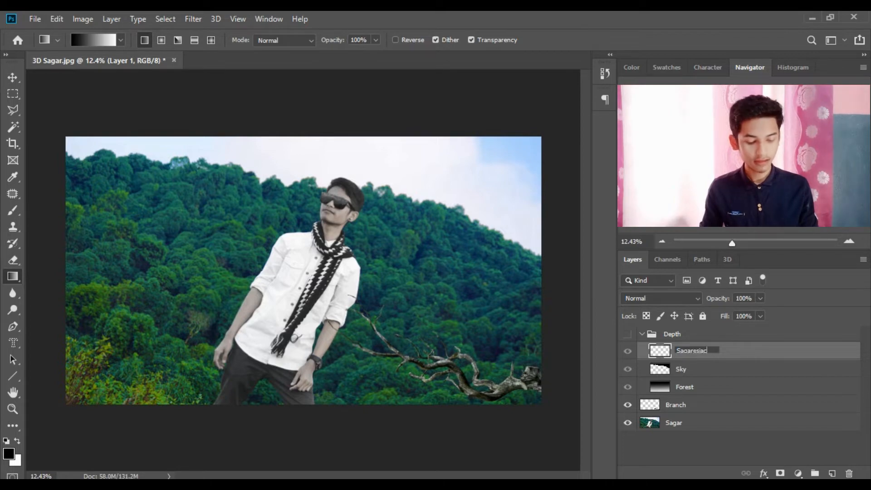
{"action": "key", "text": "Return"}
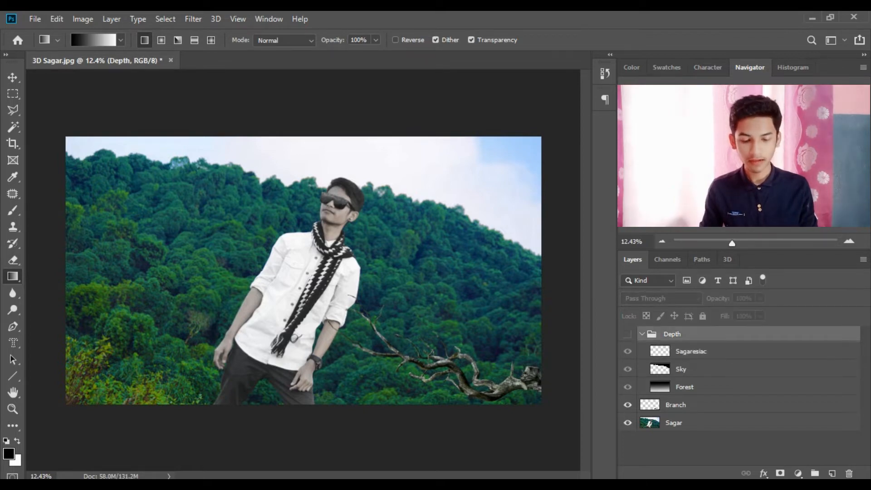
- Trace a Polygonal Lasso outline from the trouser leg around the left hand and up the sleeve
{"action": "key", "text": "l"}
{"action": "scroll", "coordinate": [207, 244], "scroll_direction": "up", "scroll_amount": 6}
{"action": "left_click_drag", "start_coordinate": [247, 379], "coordinate": [222, 135]}
{"action": "scroll", "coordinate": [203, 227], "scroll_direction": "up", "scroll_amount": 3}
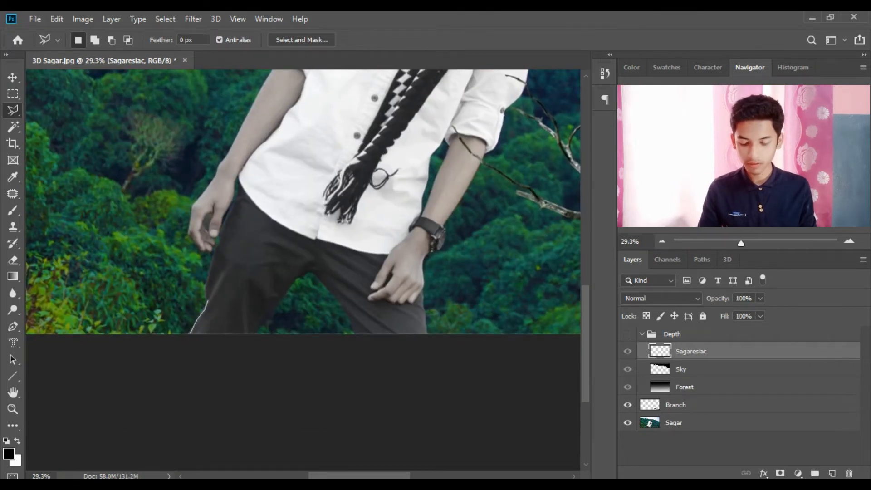
{"action": "left_click", "coordinate": [205, 289]}
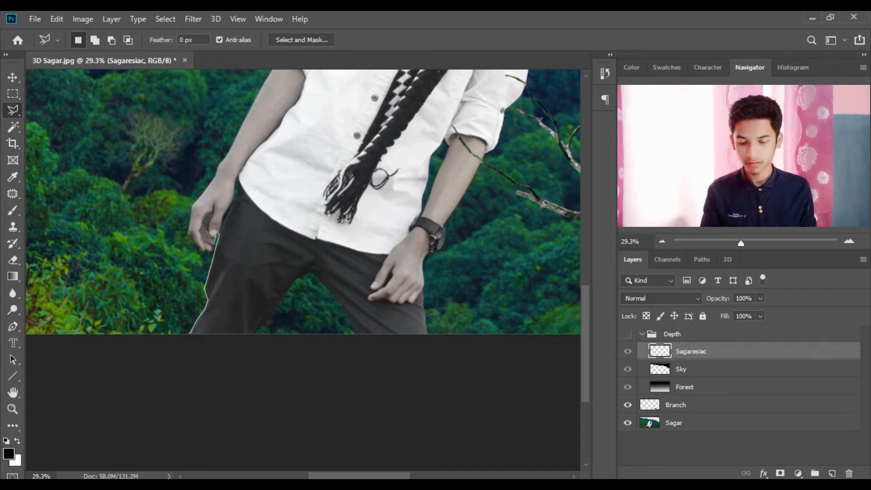
{"action": "left_click", "coordinate": [191, 239]}
{"action": "left_click", "coordinate": [188, 233]}
{"action": "left_click", "coordinate": [189, 221]}
{"action": "left_click", "coordinate": [192, 205]}
{"action": "left_click", "coordinate": [200, 197]}
{"action": "left_click", "coordinate": [218, 171]}
{"action": "left_click", "coordinate": [248, 116]}
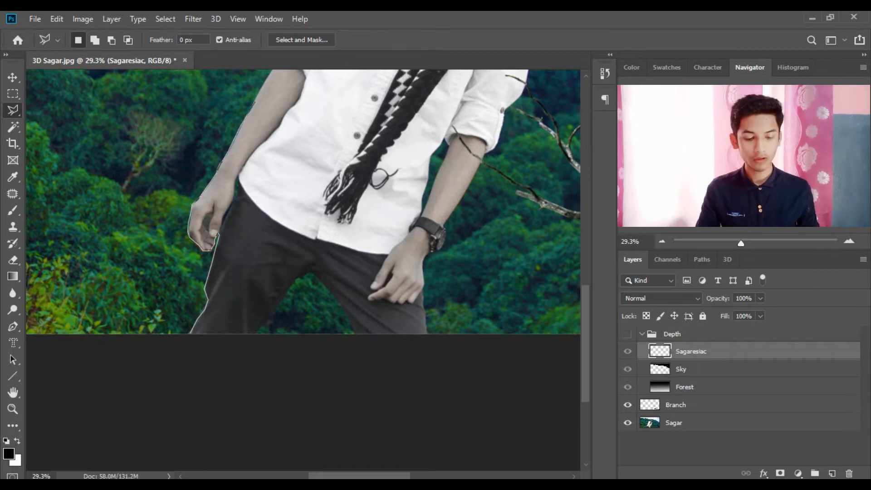
{"action": "left_click_drag", "start_coordinate": [258, 96], "coordinate": [183, 298]}
{"action": "left_click", "coordinate": [184, 294]}
{"action": "left_click", "coordinate": [189, 284]}
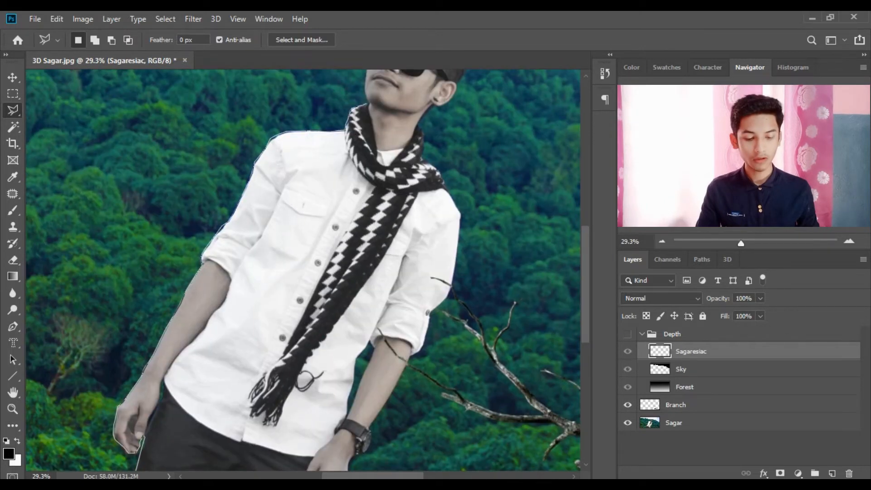
- Continue the outline over the hair, scarf, shoulder and right sleeve, then open Select and Mask
{"action": "scroll", "coordinate": [304, 271], "scroll_direction": "up", "scroll_amount": 5}
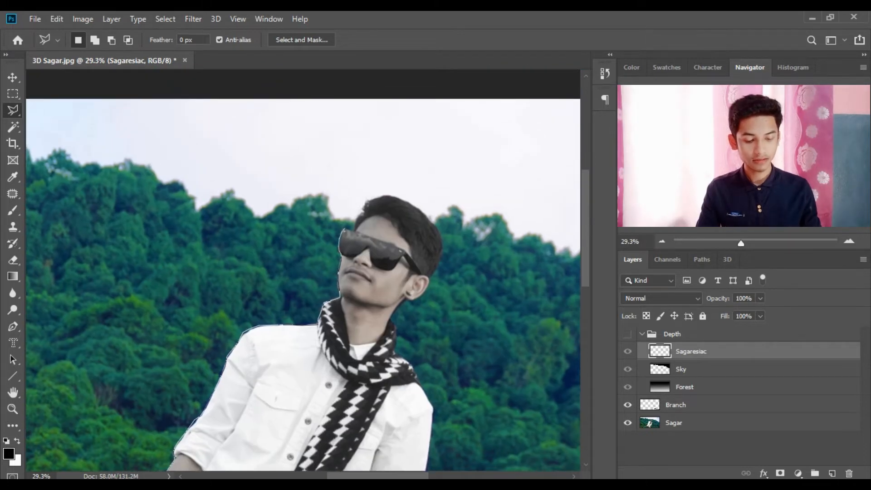
{"action": "left_click", "coordinate": [368, 198]}
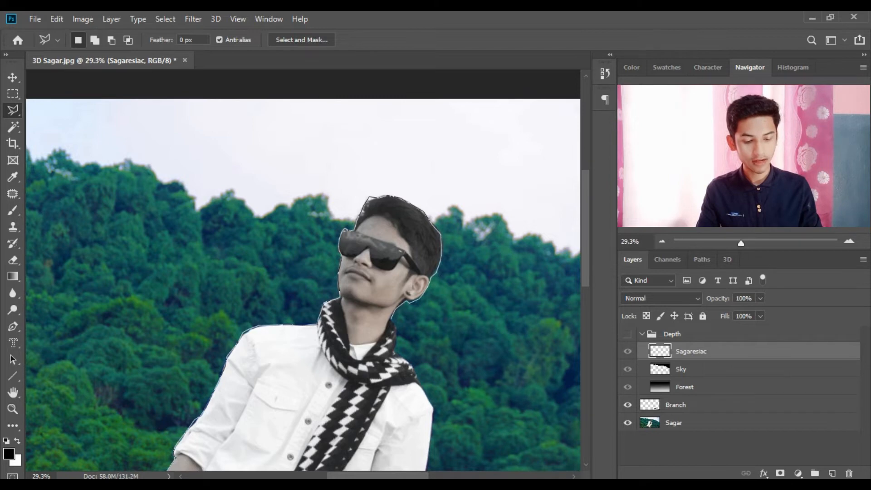
{"action": "left_click", "coordinate": [396, 353]}
{"action": "left_click", "coordinate": [411, 366]}
{"action": "left_click_drag", "start_coordinate": [421, 383], "coordinate": [284, 162]}
{"action": "left_click", "coordinate": [297, 186]}
{"action": "left_click", "coordinate": [292, 235]}
{"action": "left_click", "coordinate": [288, 267]}
{"action": "left_click", "coordinate": [257, 323]}
{"action": "left_click", "coordinate": [245, 332]}
{"action": "left_click_drag", "start_coordinate": [243, 337], "coordinate": [389, 193]}
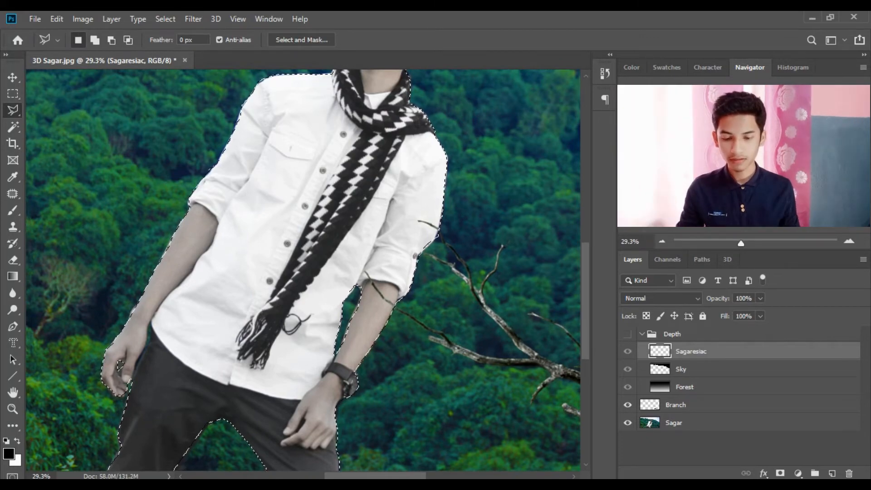
{"action": "scroll", "coordinate": [318, 268], "scroll_direction": "up", "scroll_amount": 3}
{"action": "scroll", "coordinate": [317, 268], "scroll_direction": "down", "scroll_amount": 2}
{"action": "scroll", "coordinate": [303, 270], "scroll_direction": "down", "scroll_amount": 3}
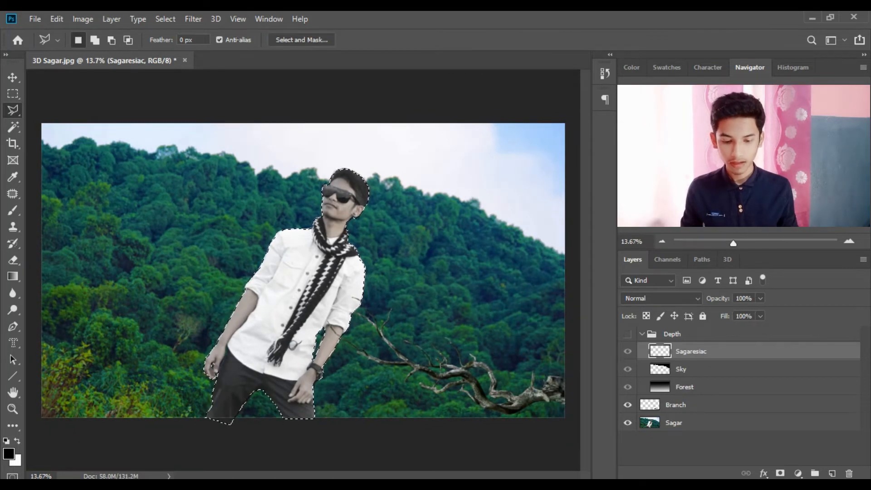
{"action": "left_click", "coordinate": [302, 39]}
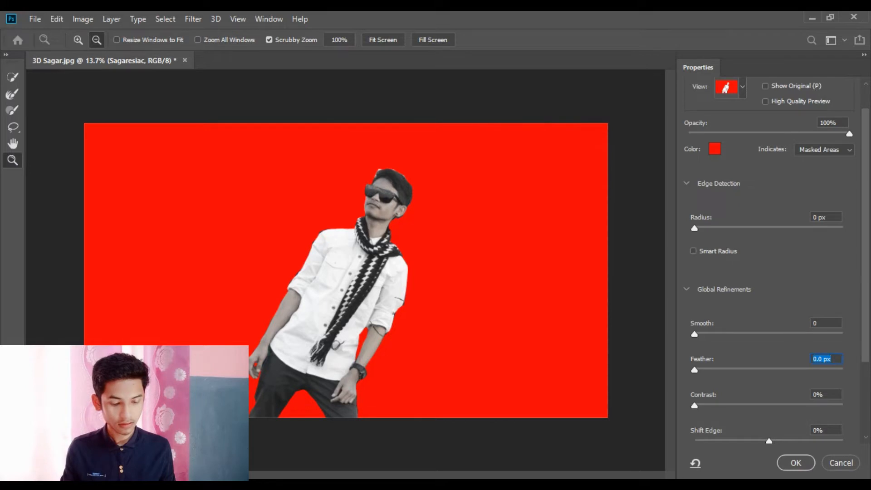
- Refine the man's selection edge with smoothing and a shifted edge in Select and Mask
{"action": "scroll", "coordinate": [346, 270], "scroll_direction": "up", "scroll_amount": 1}
{"action": "key", "text": "ctrl+plus"}
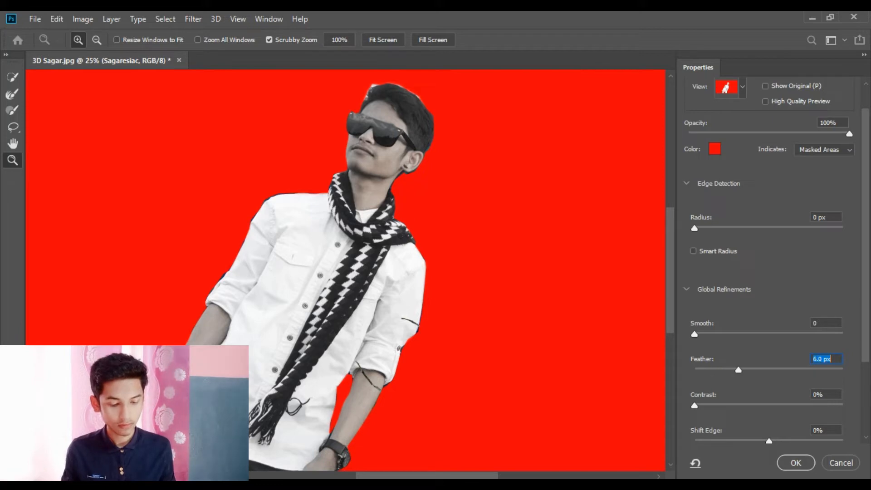
{"action": "left_click_drag", "start_coordinate": [695, 334], "coordinate": [697, 335]}
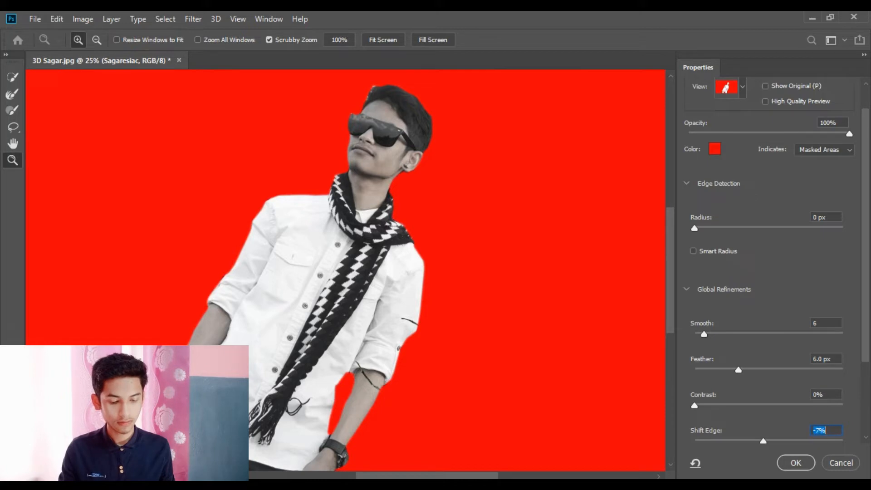
{"action": "key", "text": "Up"}
{"action": "key", "text": "Up"}
- Accept the refined selection and make the Depth group visible again
{"action": "left_click", "coordinate": [796, 463]}
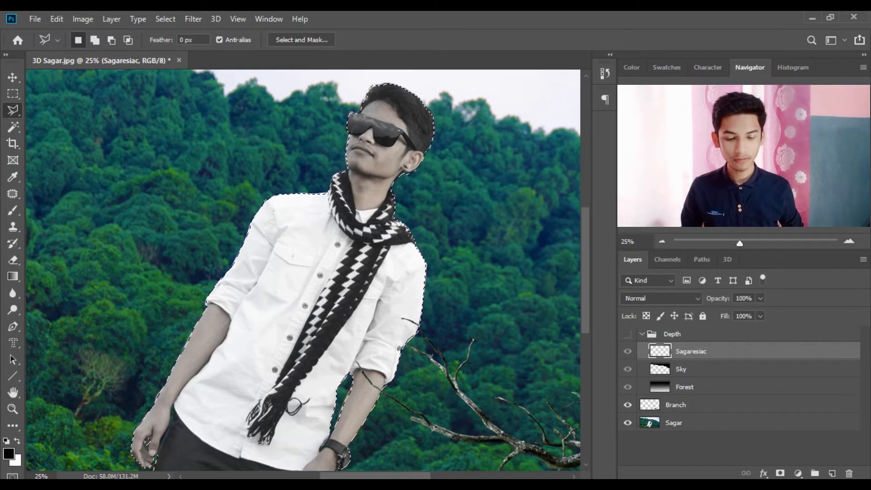
{"action": "scroll", "coordinate": [300, 268], "scroll_direction": "down", "scroll_amount": 4}
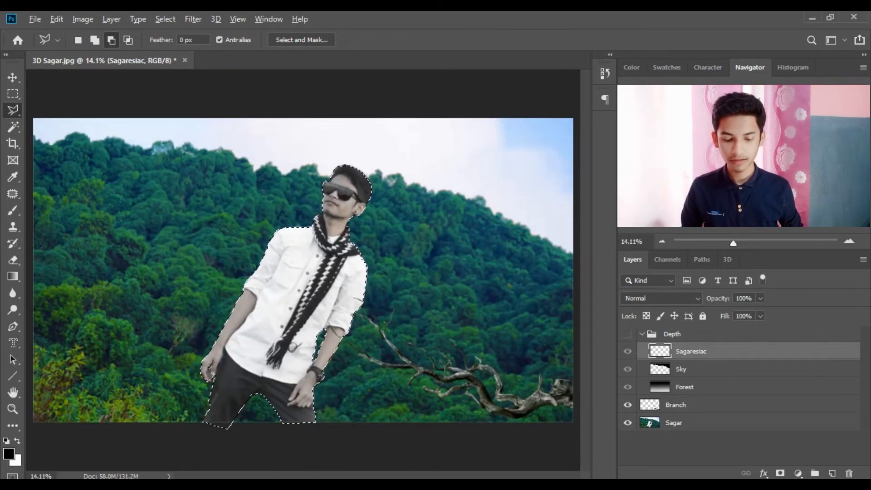
{"action": "left_click", "coordinate": [627, 334]}
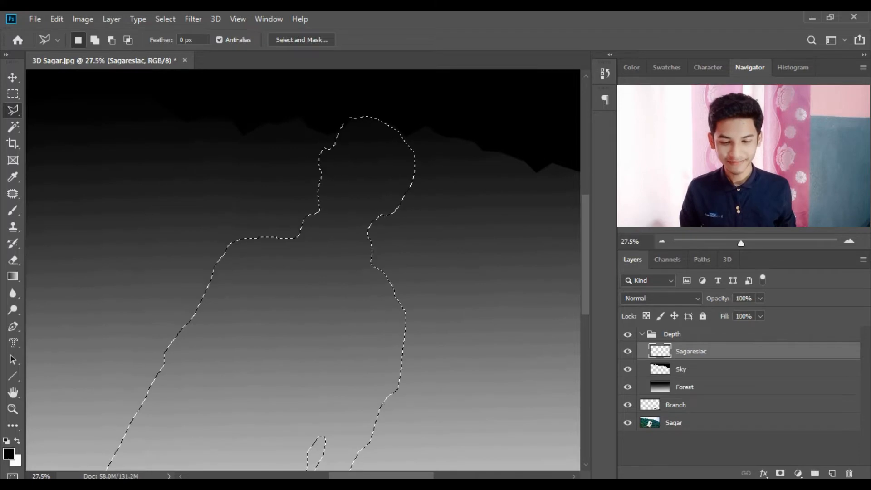
- Pan the canvas to view the man's selected outline
{"action": "left_click_drag", "start_coordinate": [336, 291], "coordinate": [359, 145]}
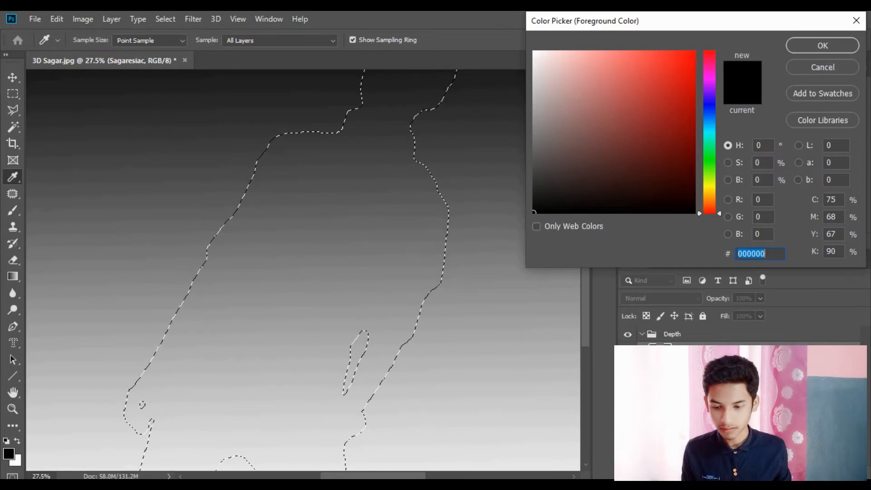
- Fill the man's selection with the dark grey foreground colour
{"action": "left_click_drag", "start_coordinate": [318, 204], "coordinate": [281, 323]}
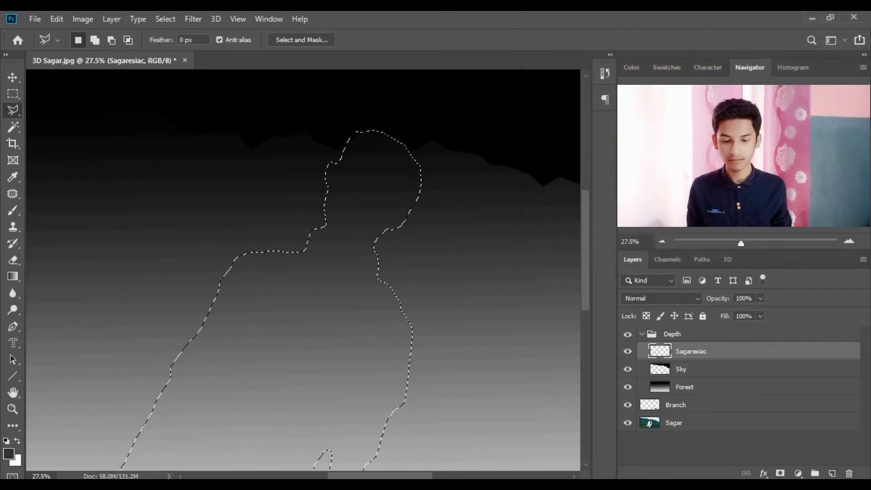
{"action": "scroll", "coordinate": [303, 270], "scroll_direction": "down", "scroll_amount": 4}
{"action": "key", "text": "alt+BackSpace"}
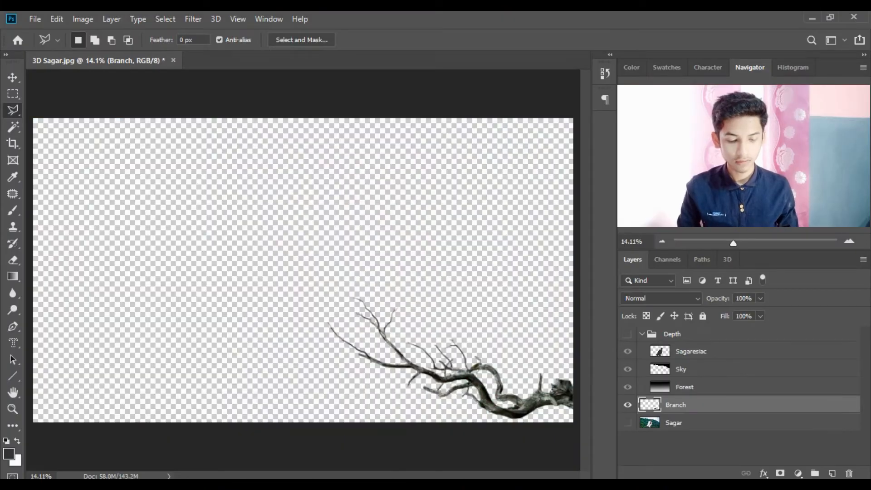
- Show the original photo and the Depth group, then add a new top layer named Branch in Depth
{"action": "left_click", "coordinate": [628, 423]}
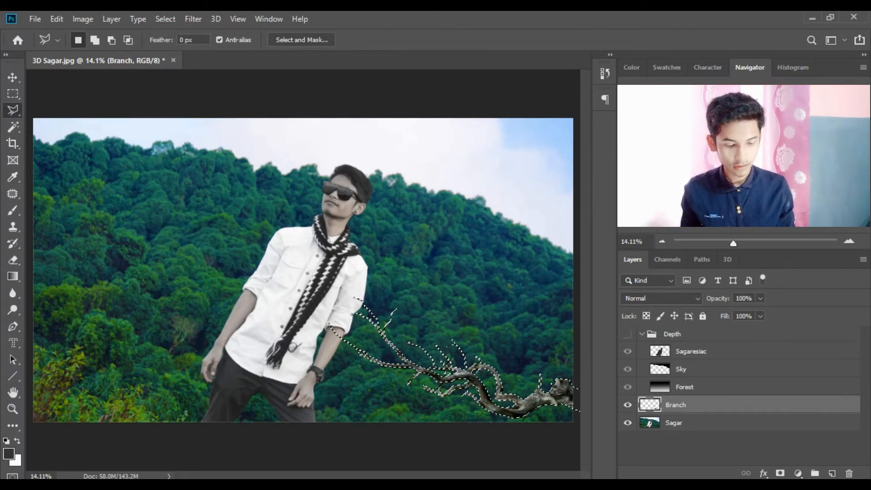
{"action": "left_click", "coordinate": [628, 334]}
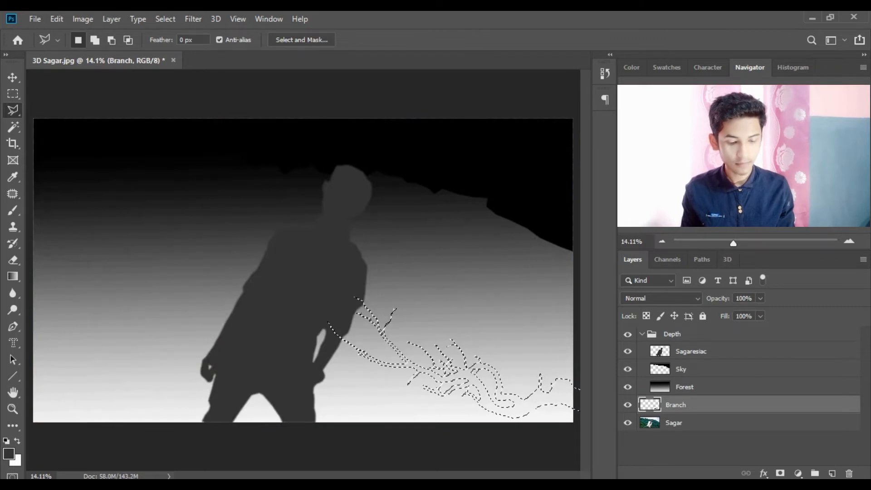
{"action": "left_click", "coordinate": [708, 351]}
{"action": "left_click", "coordinate": [704, 335]}
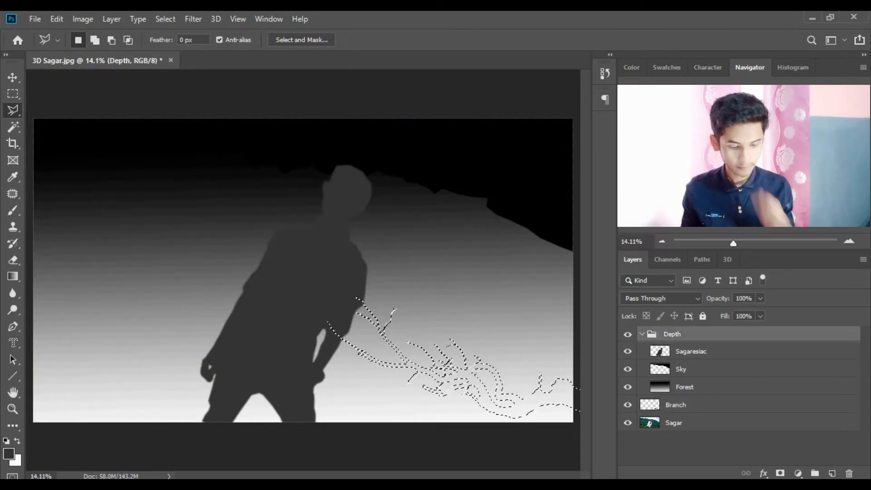
{"action": "left_click", "coordinate": [832, 473]}
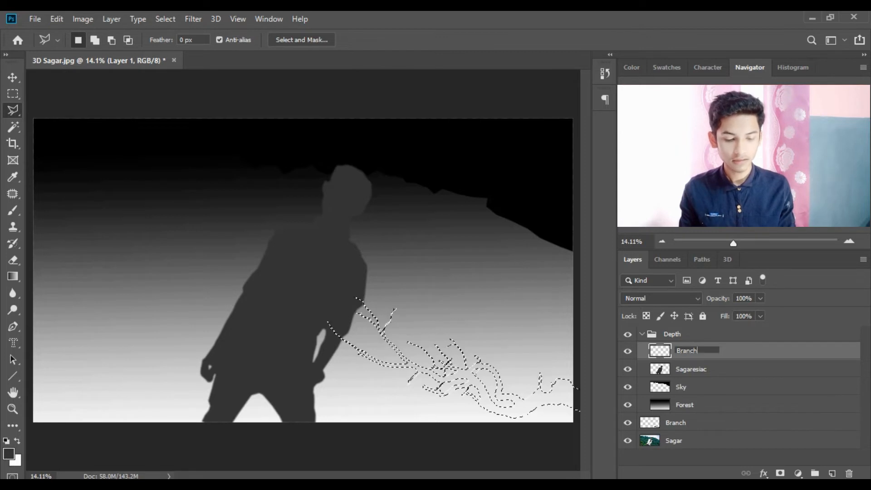
- Confirm the Branch layer name and check the branch outline against the photo
{"action": "key", "text": "Return"}
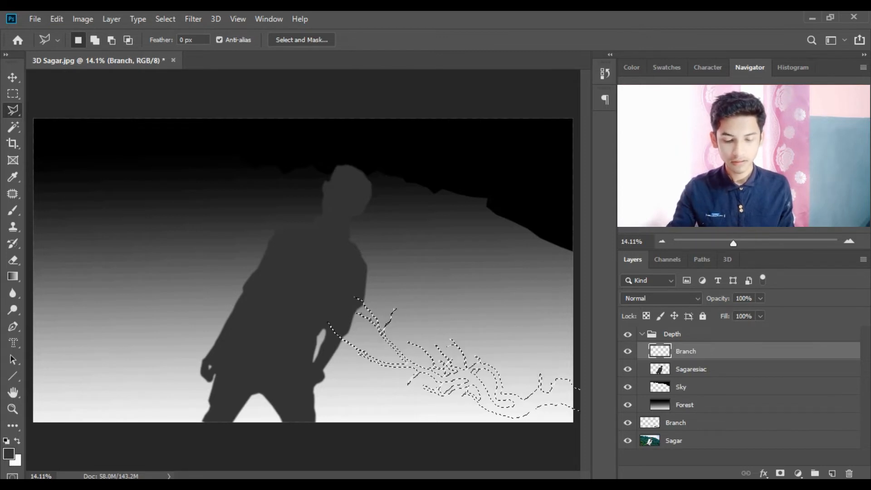
{"action": "scroll", "coordinate": [453, 368], "scroll_direction": "up", "scroll_amount": 7}
{"action": "left_click_drag", "start_coordinate": [452, 369], "coordinate": [411, 320]}
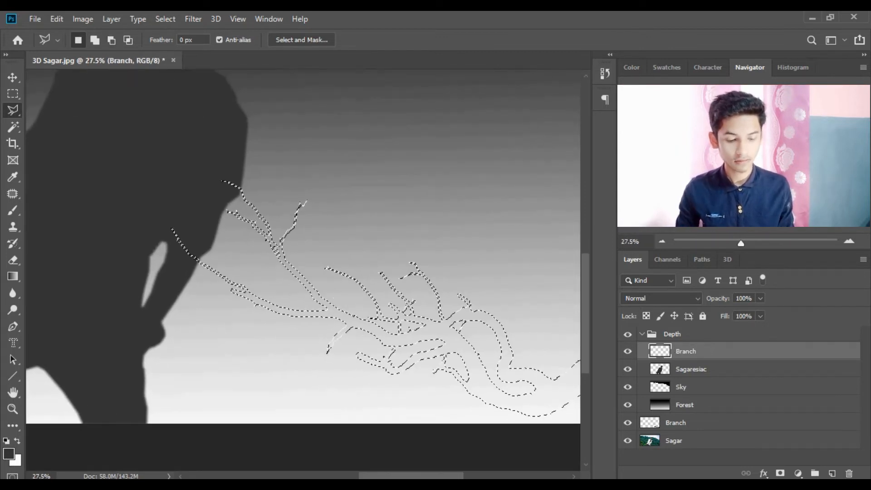
{"action": "left_click", "coordinate": [628, 334]}
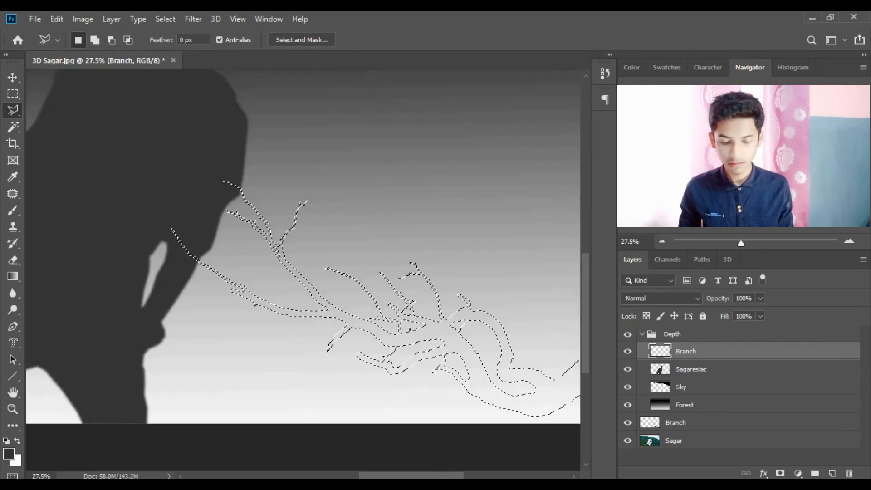
{"action": "left_click", "coordinate": [628, 334]}
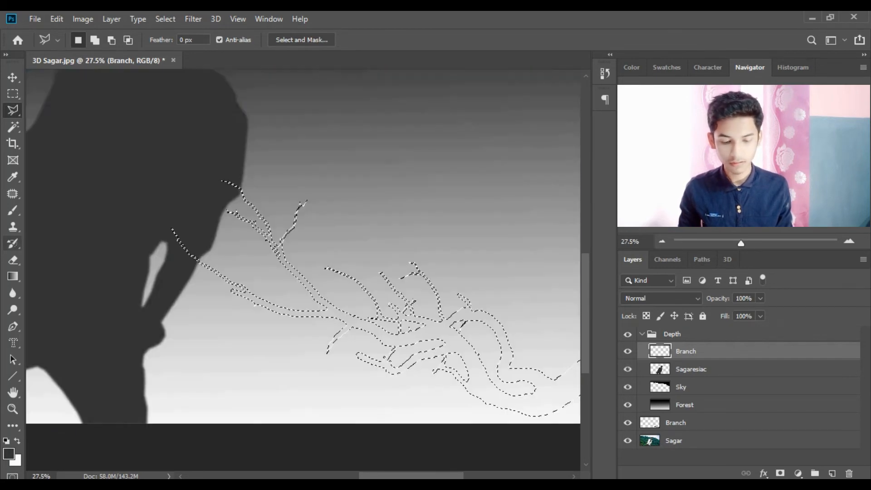
- Fill the branch shape with white, fit the image on screen, and hide the Depth group
{"action": "left_click", "coordinate": [9, 454]}
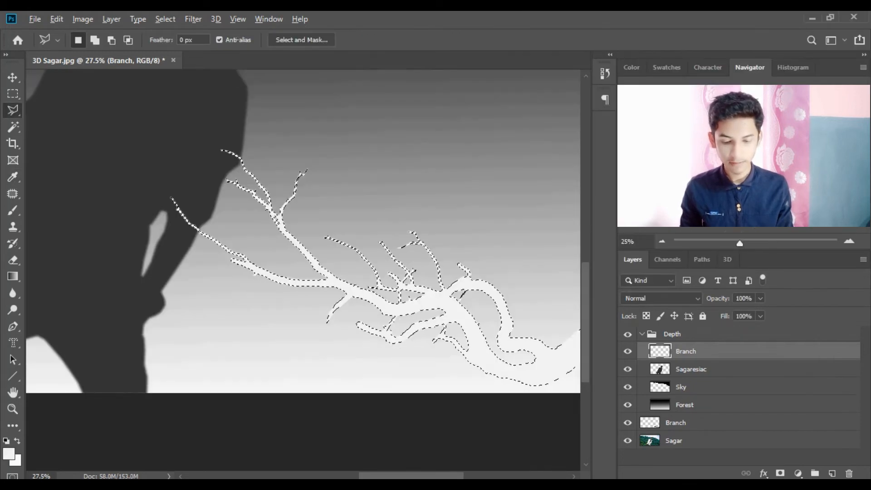
{"action": "key", "text": "ctrl+0"}
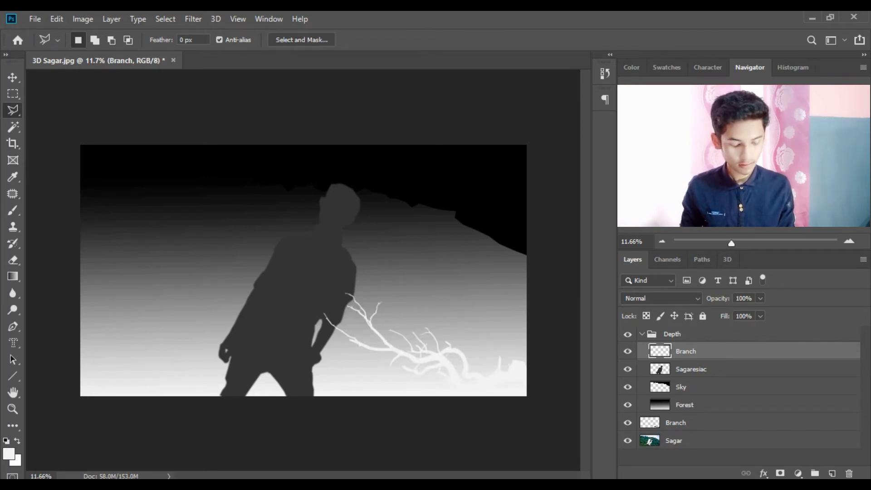
{"action": "scroll", "coordinate": [303, 270], "scroll_direction": "up", "scroll_amount": 2}
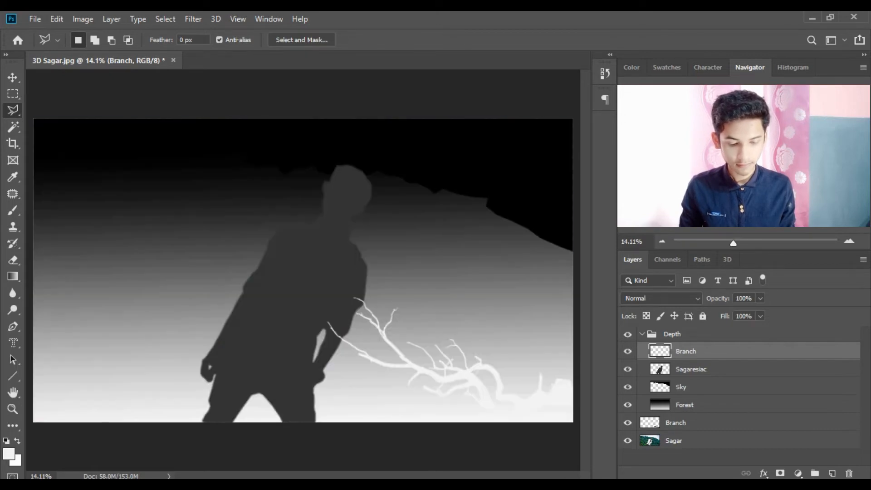
{"action": "left_click", "coordinate": [628, 334]}
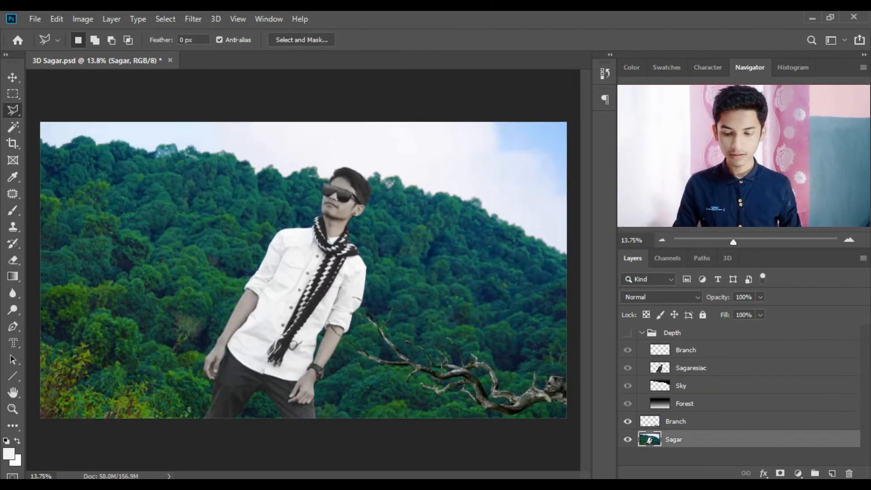
{"action": "left_click", "coordinate": [35, 19]}
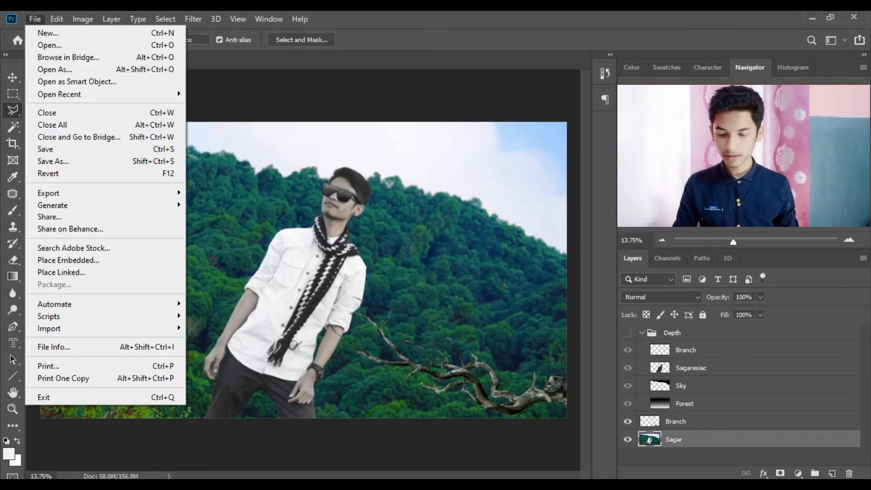
- Open File > Export > Export As with PNG format at 6000 × 3376 px
{"action": "mouse_move", "coordinate": [104, 193]}
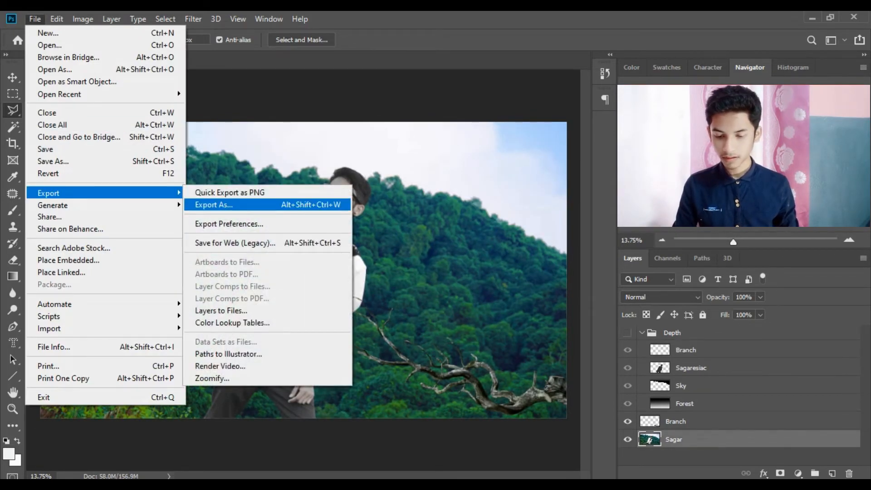
{"action": "left_click", "coordinate": [214, 205]}
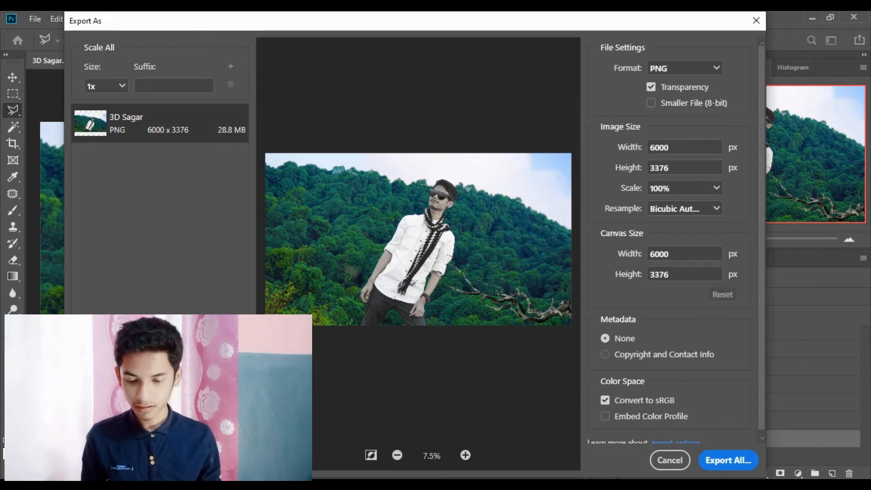
- Export the PNG as 'composite' into the Depth folder
{"action": "left_click", "coordinate": [728, 460]}
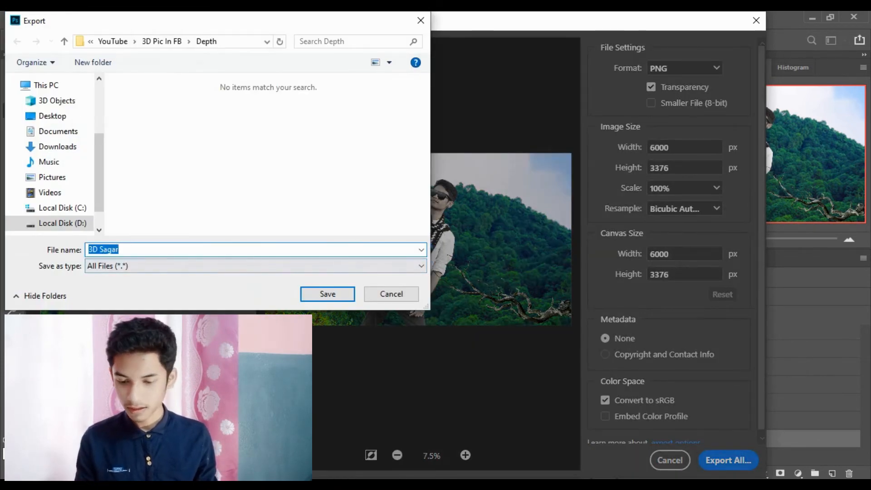
{"action": "key", "text": "BackSpace"}
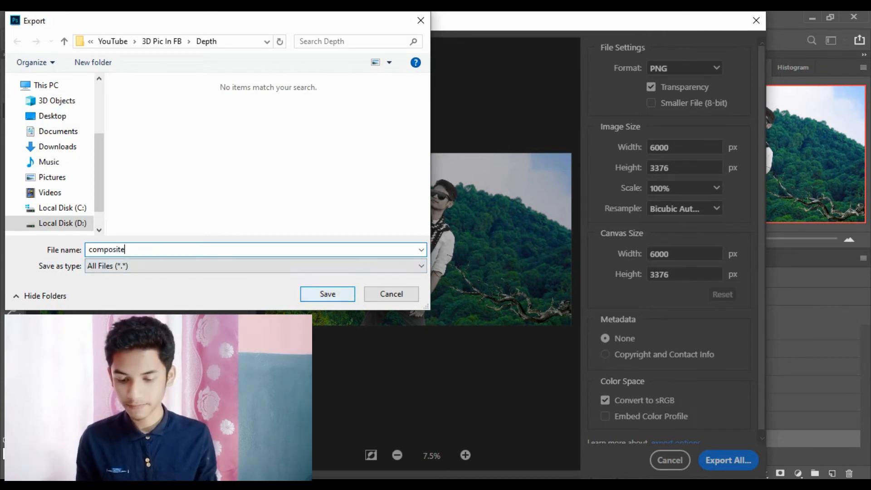
{"action": "key", "text": "Return"}
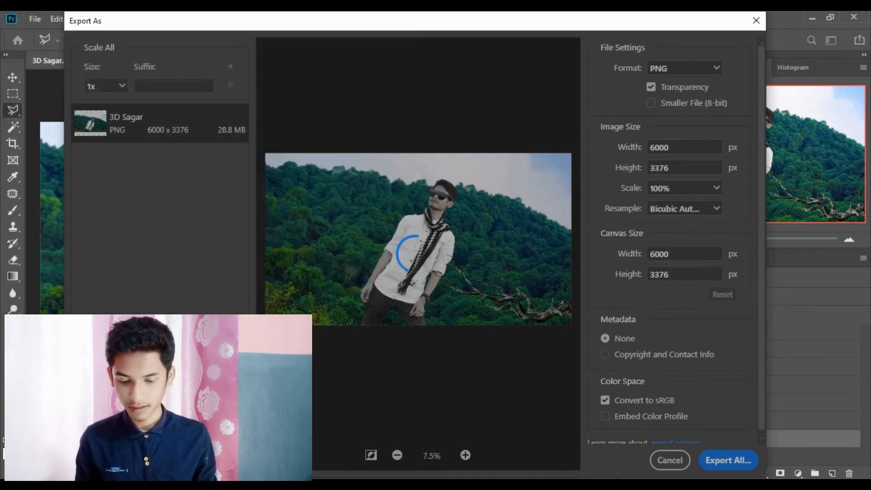